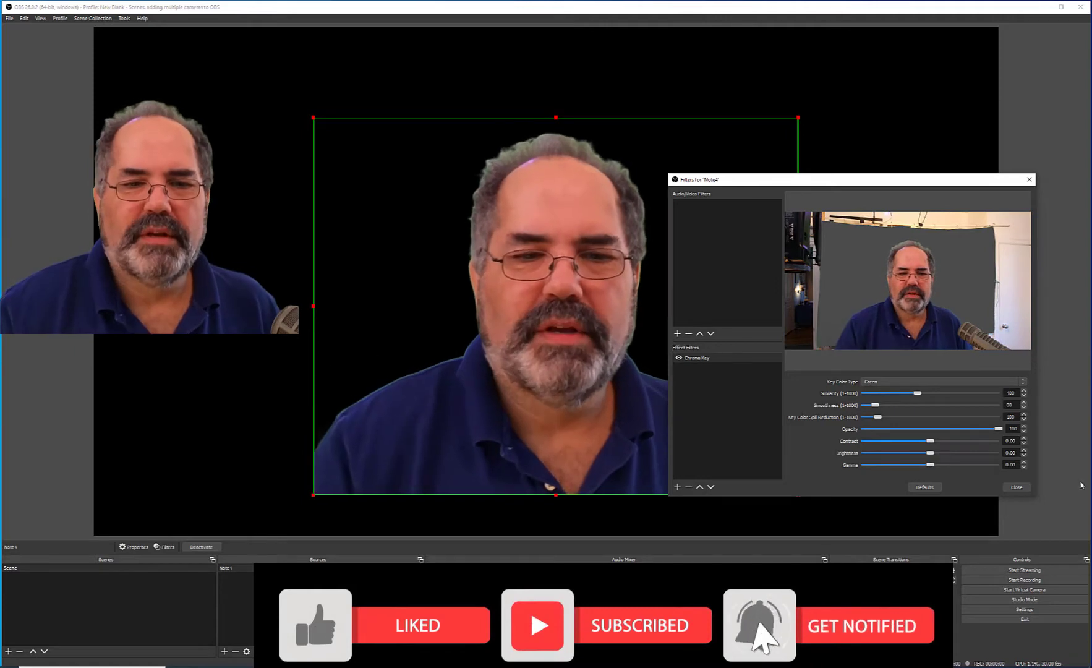
# Close the Note4 filters and move the large keyed Note4 camera image toward the right of the canvas.
pyautogui.click(1016, 487)
pyautogui.click(875, 316)
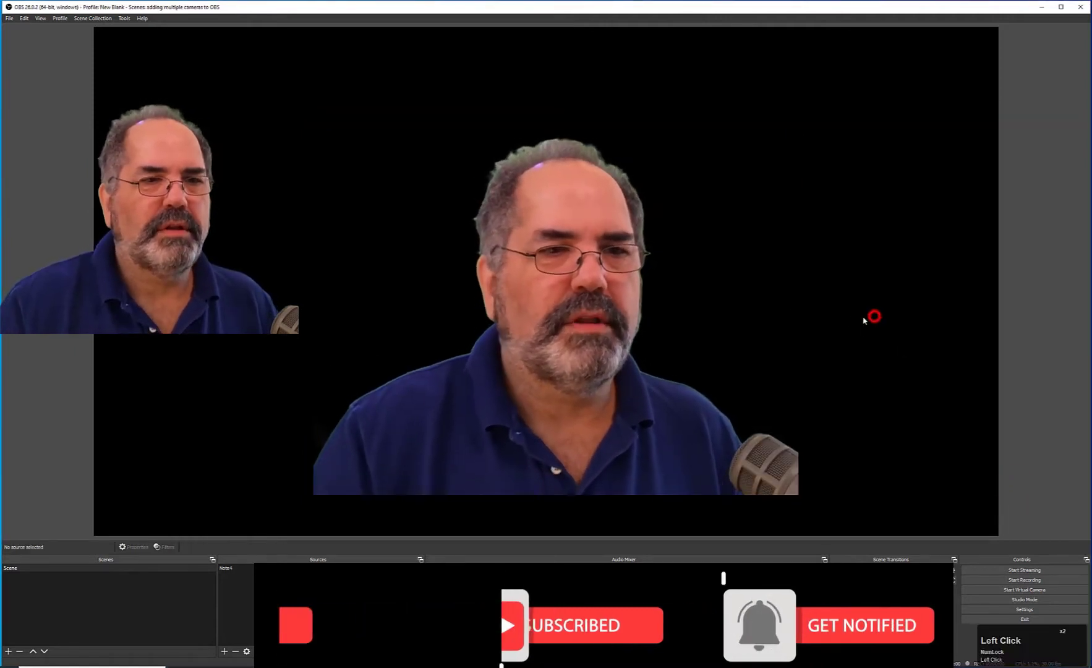
pyautogui.moveTo(601, 304); pyautogui.dragTo(738, 320)
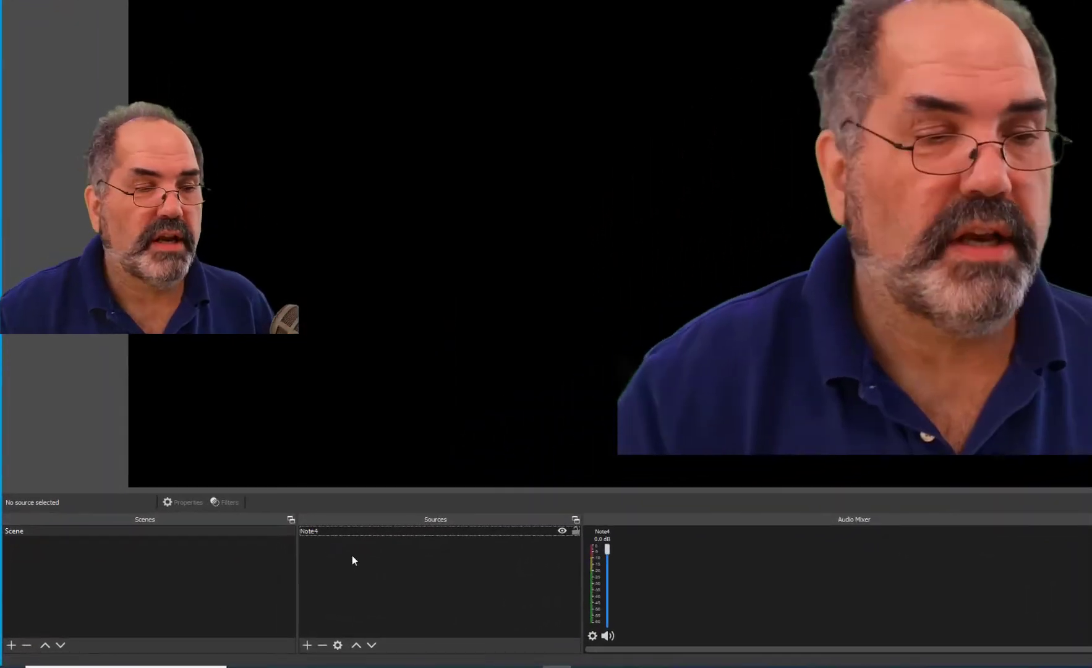
# Add a Video Capture Device source named Logitech C910 using the Logitech HD Pro Webcam C910 and move it into the canvas.
pyautogui.click(307, 645)
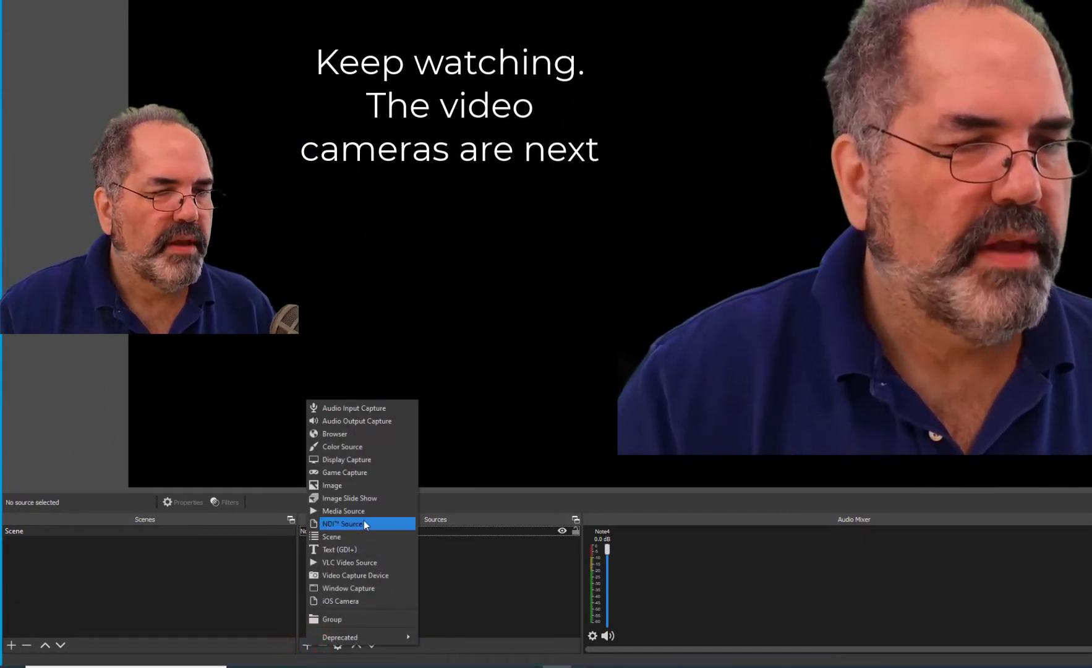
pyautogui.click(355, 579)
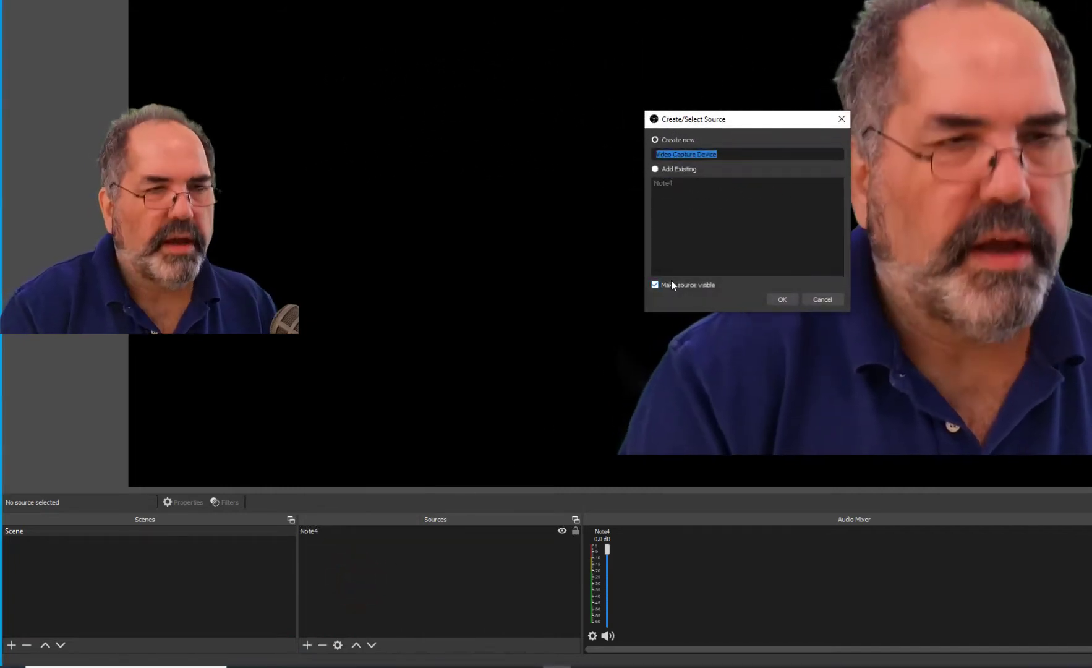
pyautogui.write('Logi')
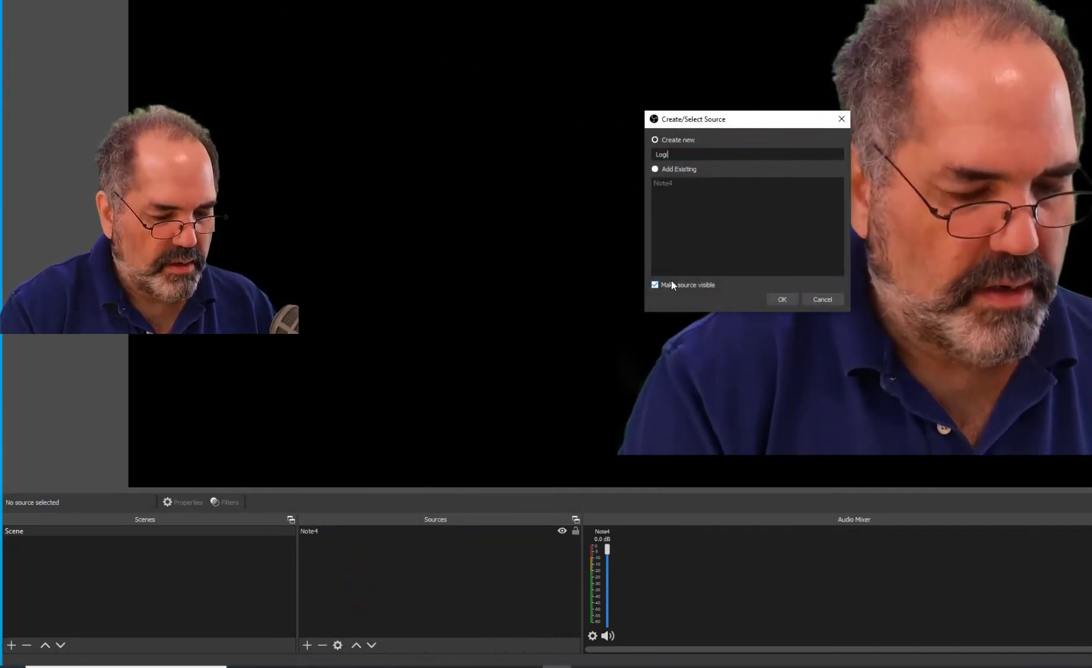
pyautogui.write('tech C')
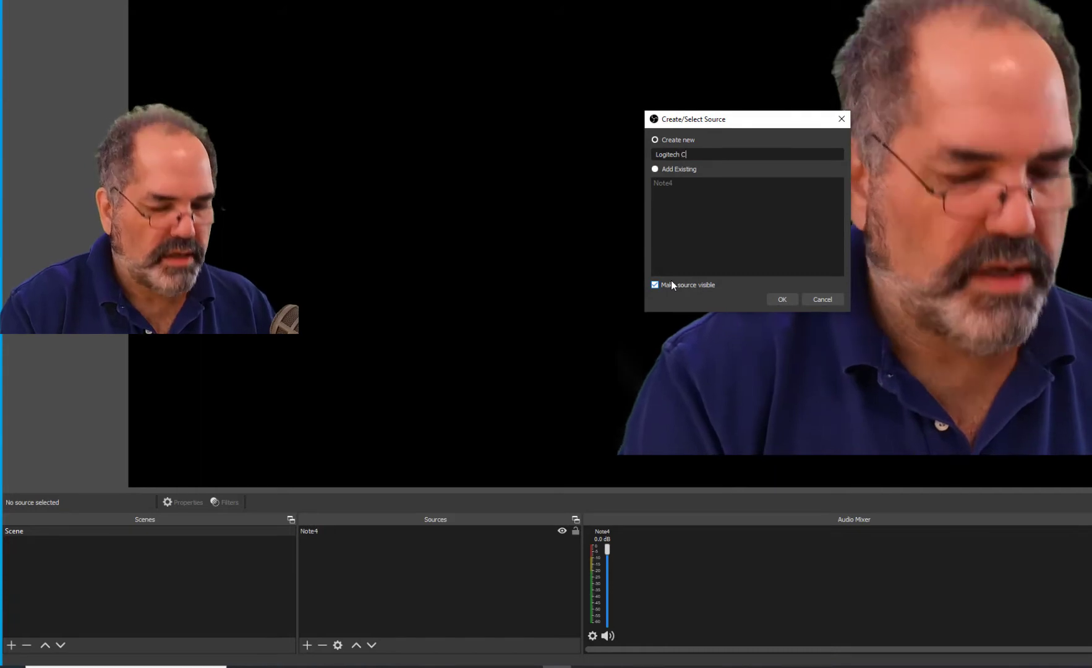
pyautogui.write('910')
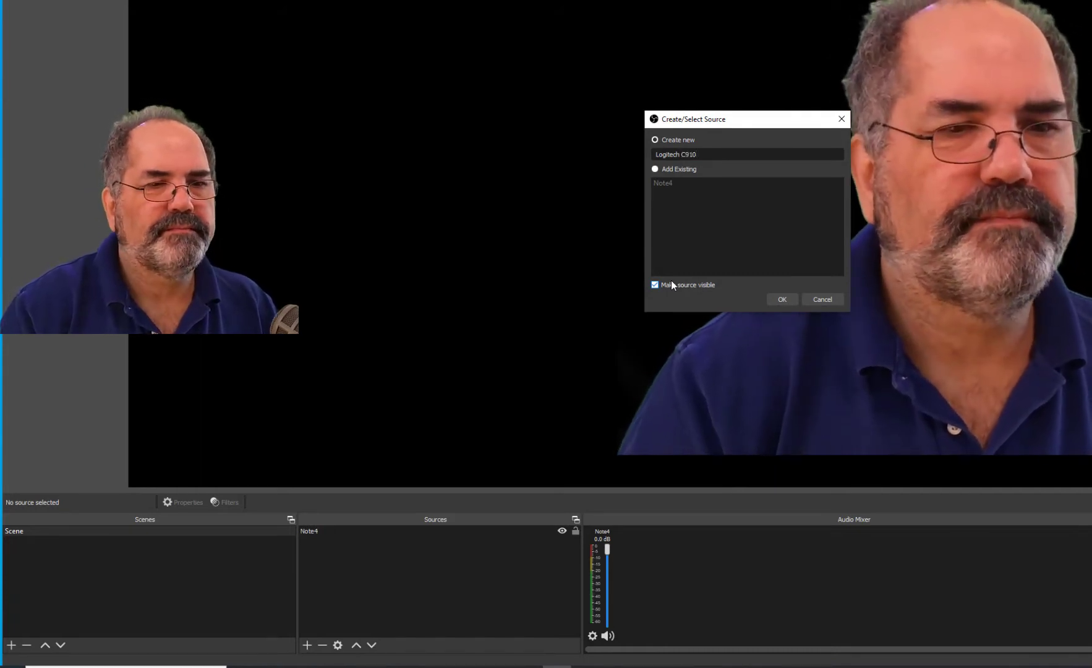
pyautogui.press('Return')
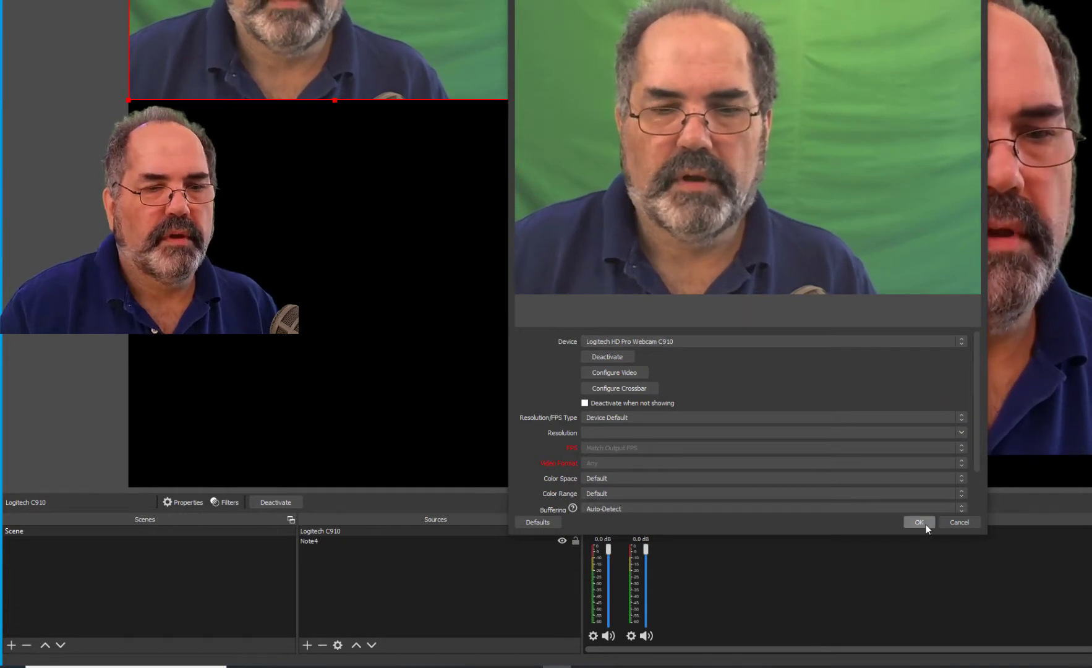
pyautogui.click(919, 522)
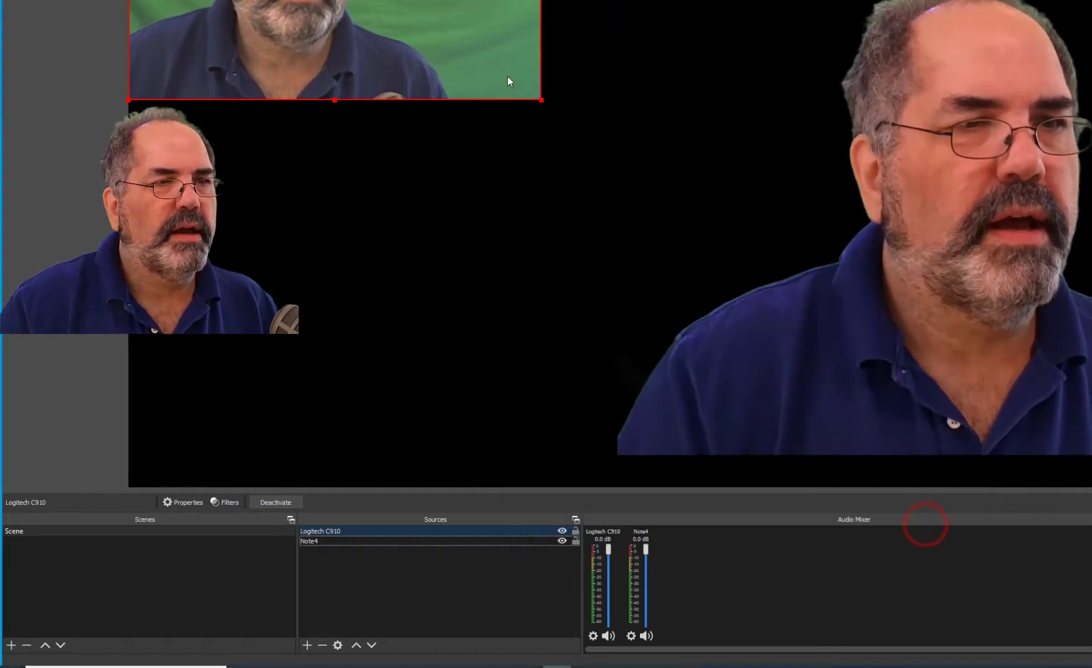
pyautogui.moveTo(413, 1); pyautogui.dragTo(567, 171)
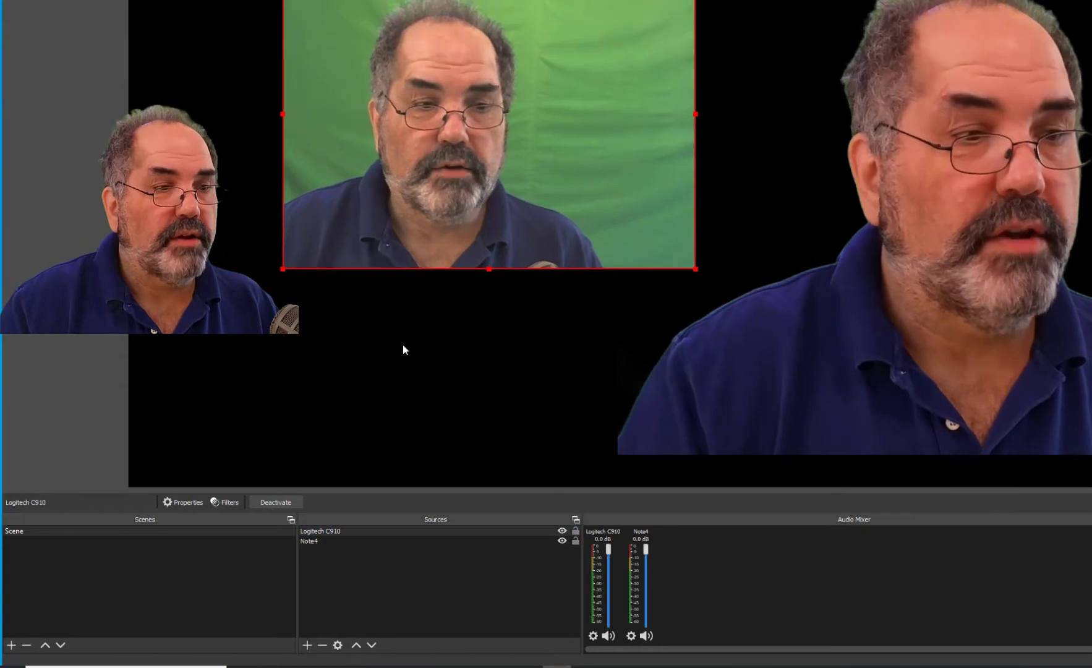
# Add a Chroma Key filter to the Logitech C910 source, set its similarity to 440, and nudge the source down-right.
pyautogui.click(227, 501)
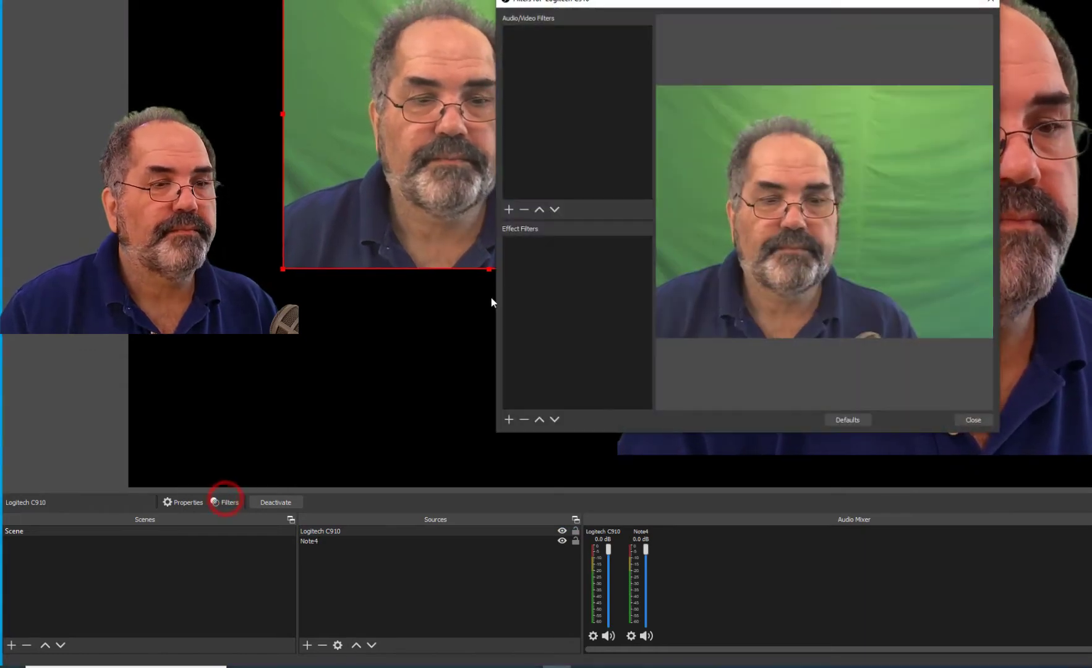
pyautogui.click(509, 420)
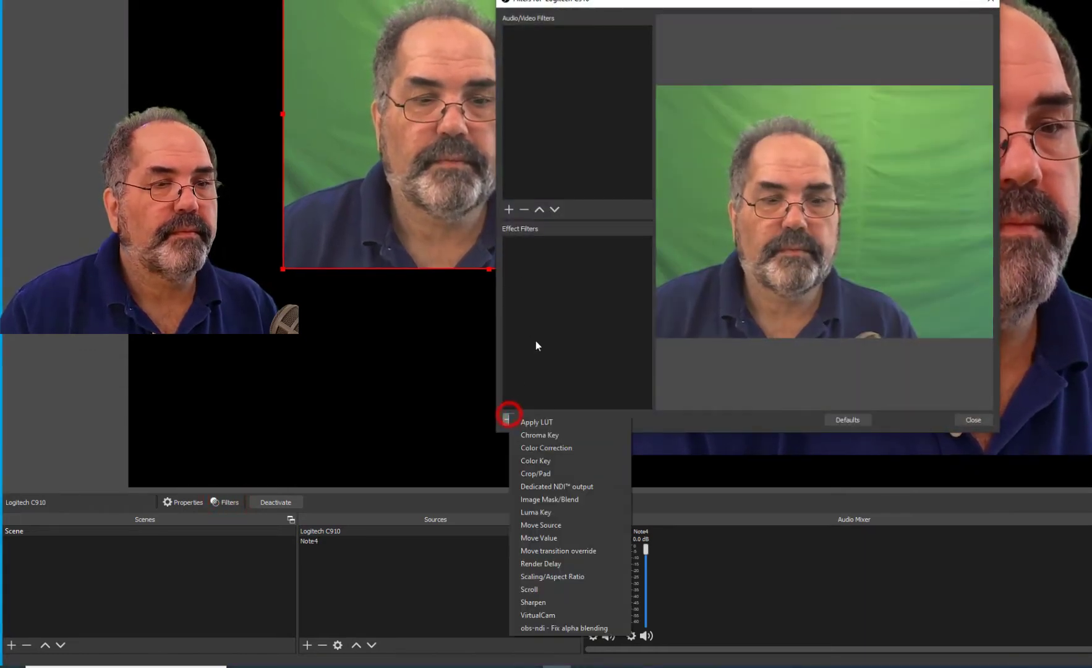
pyautogui.click(544, 432)
pyautogui.click(725, 236)
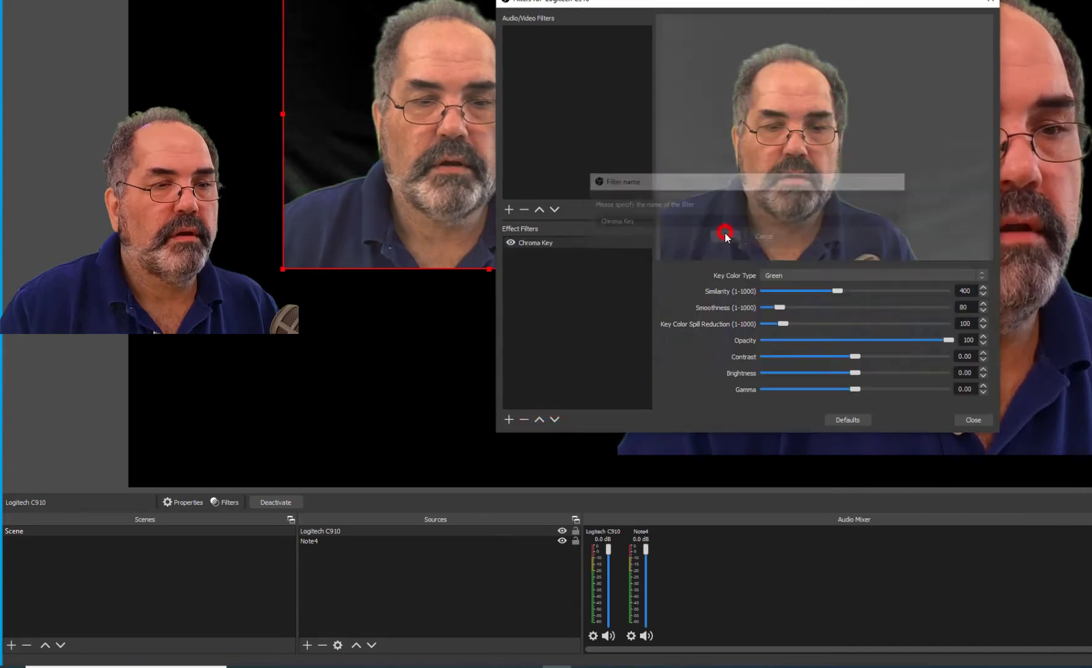
pyautogui.moveTo(736, 4); pyautogui.dragTo(1091, 0)
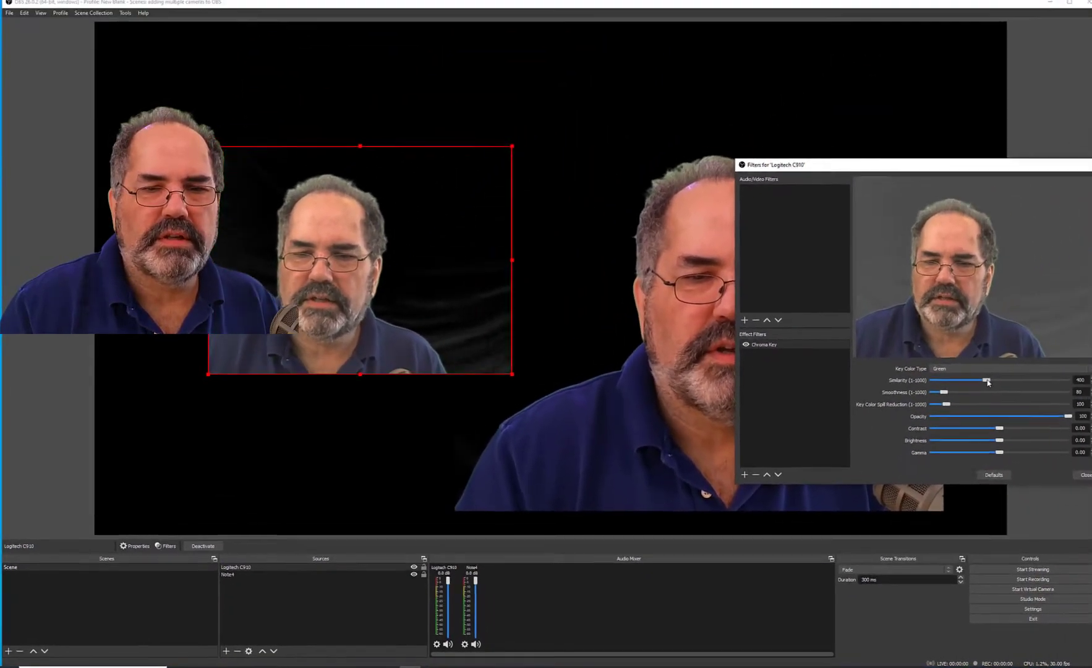
pyautogui.moveTo(985, 383)
pyautogui.mouseDown()
pyautogui.moveTo(976, 383)
pyautogui.moveTo(986, 385)
pyautogui.mouseUp()
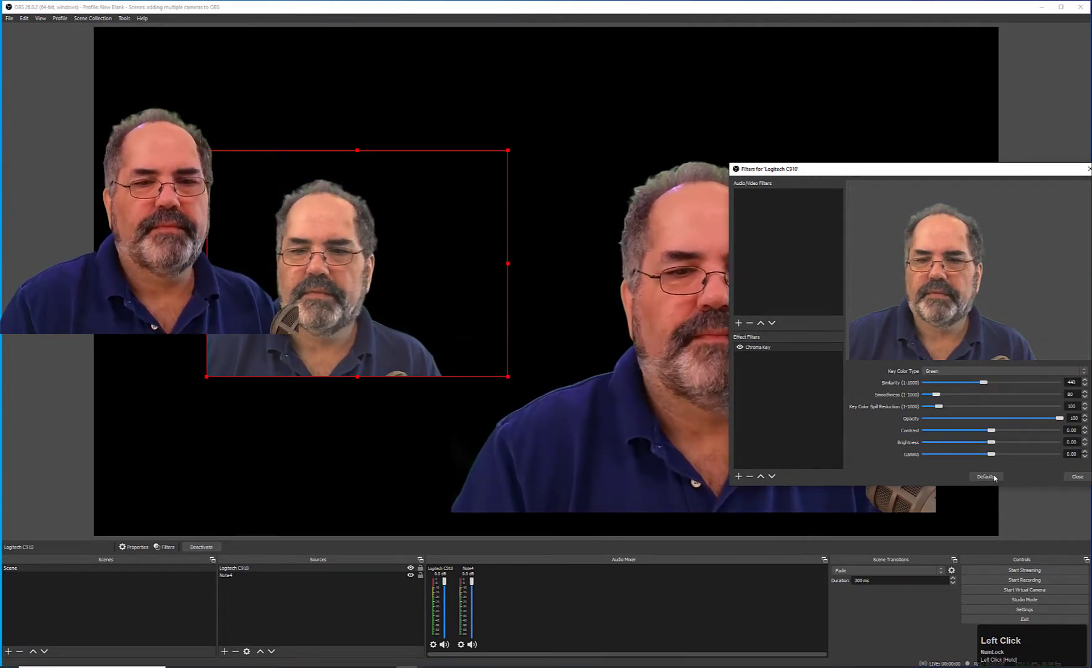
pyautogui.click(1079, 475)
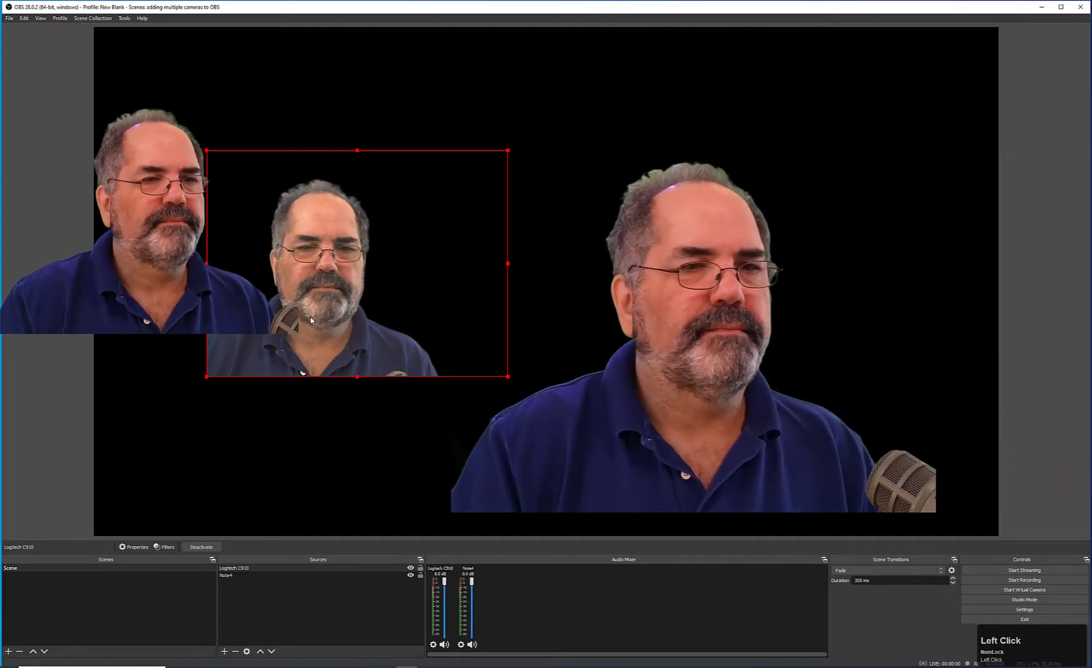
pyautogui.moveTo(311, 316); pyautogui.dragTo(337, 335)
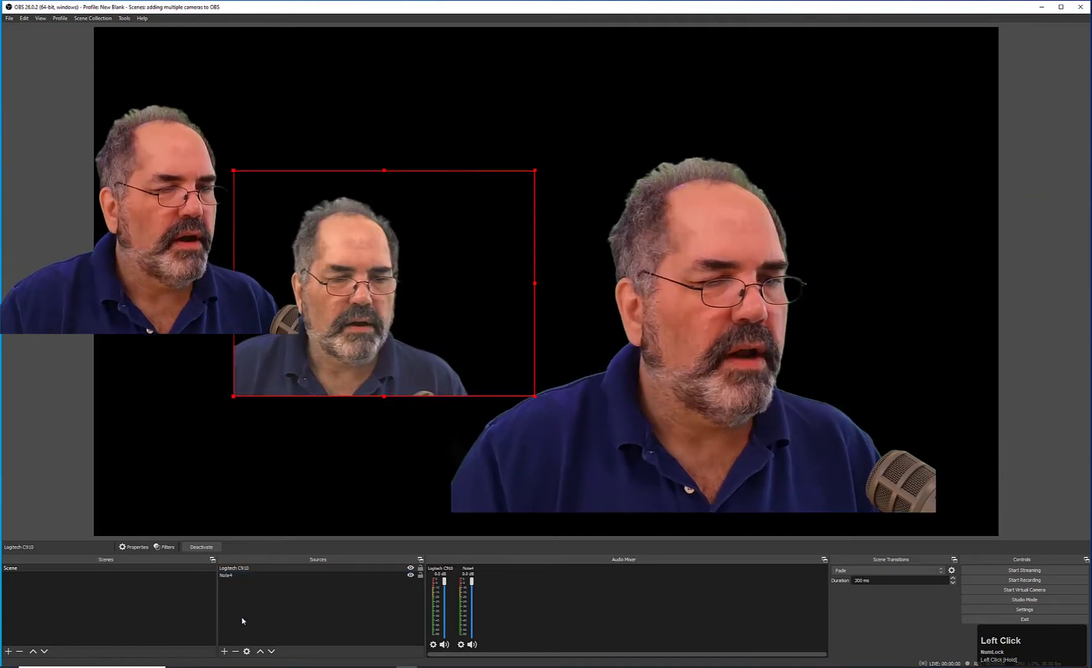
# Add a Video Capture Device source named Panasonic HD Video Camera using the USB Video device.
pyautogui.click(224, 653)
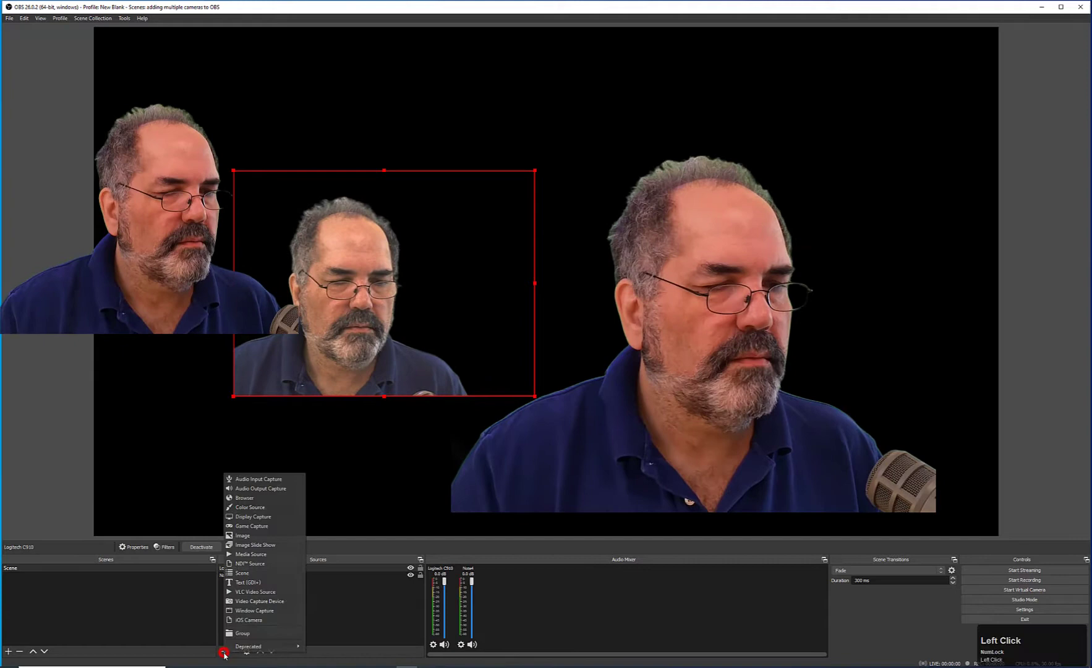
pyautogui.click(262, 599)
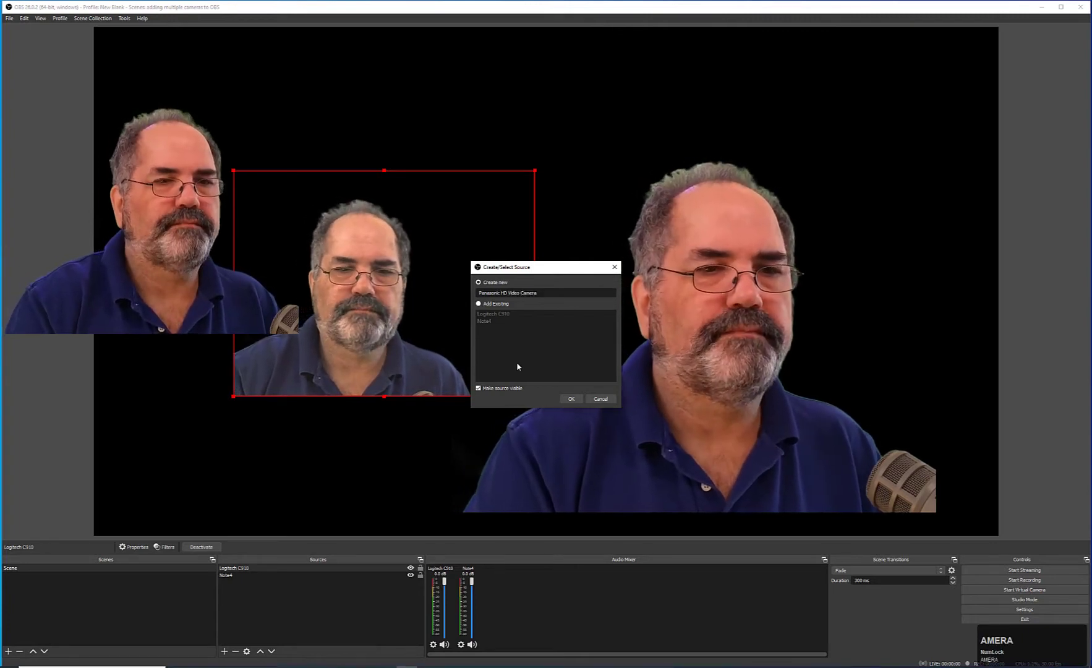
pyautogui.click(571, 399)
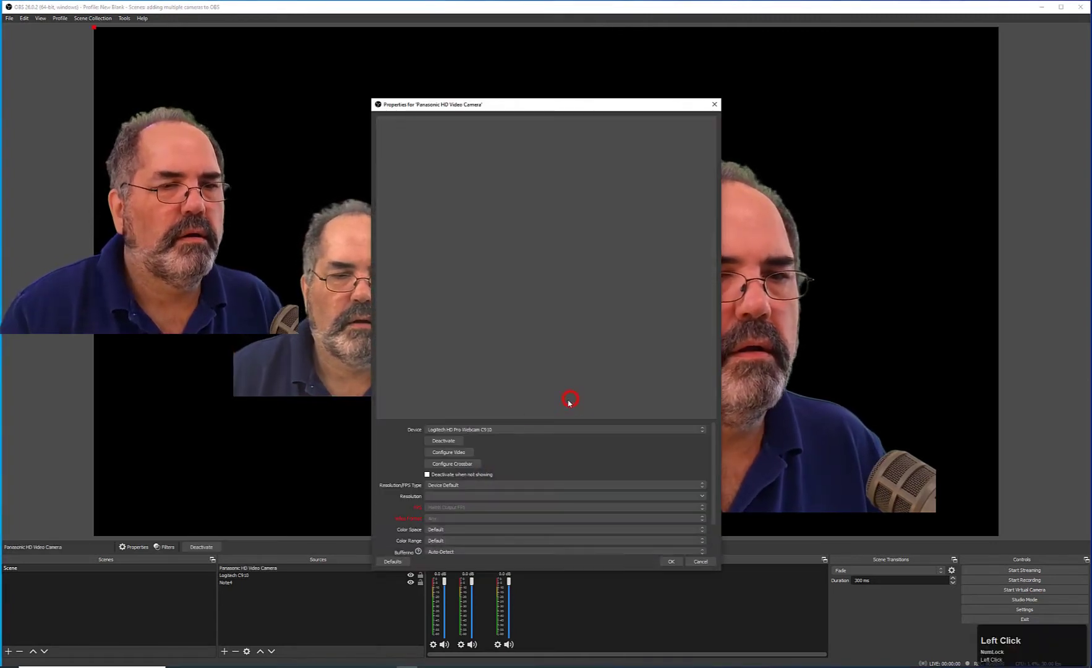
pyautogui.click(510, 430)
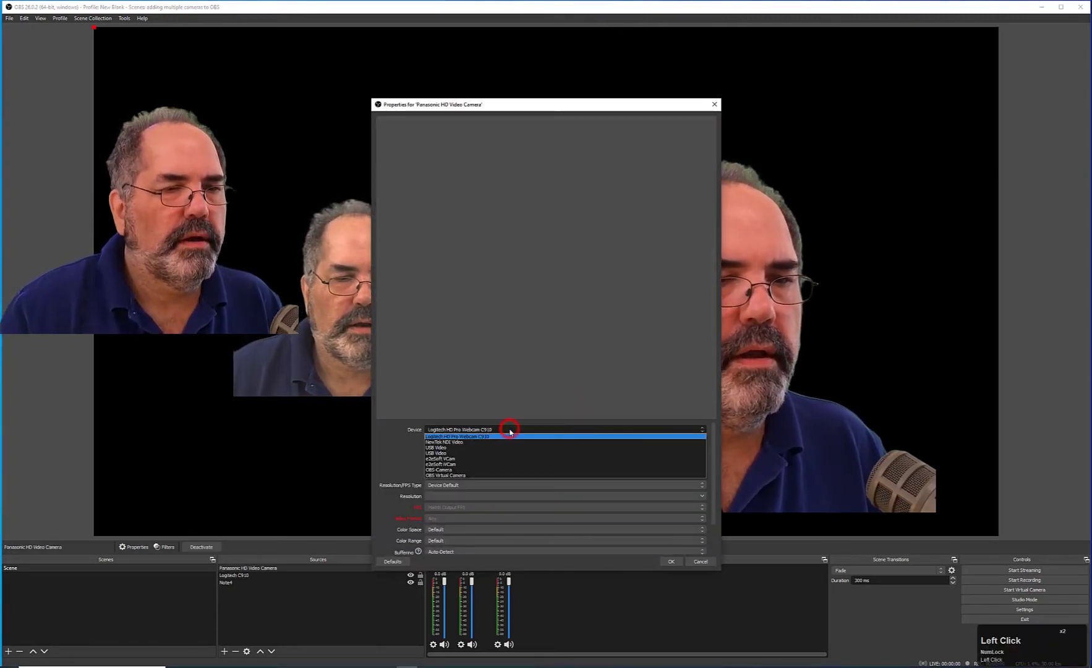
pyautogui.click(462, 445)
pyautogui.click(480, 430)
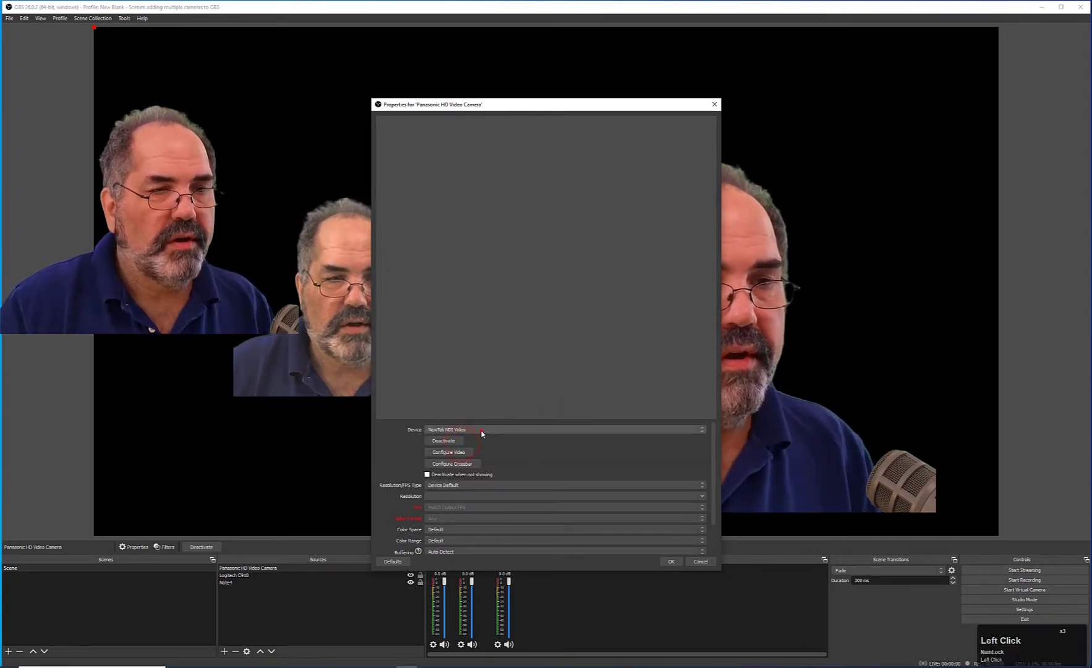
pyautogui.click(480, 448)
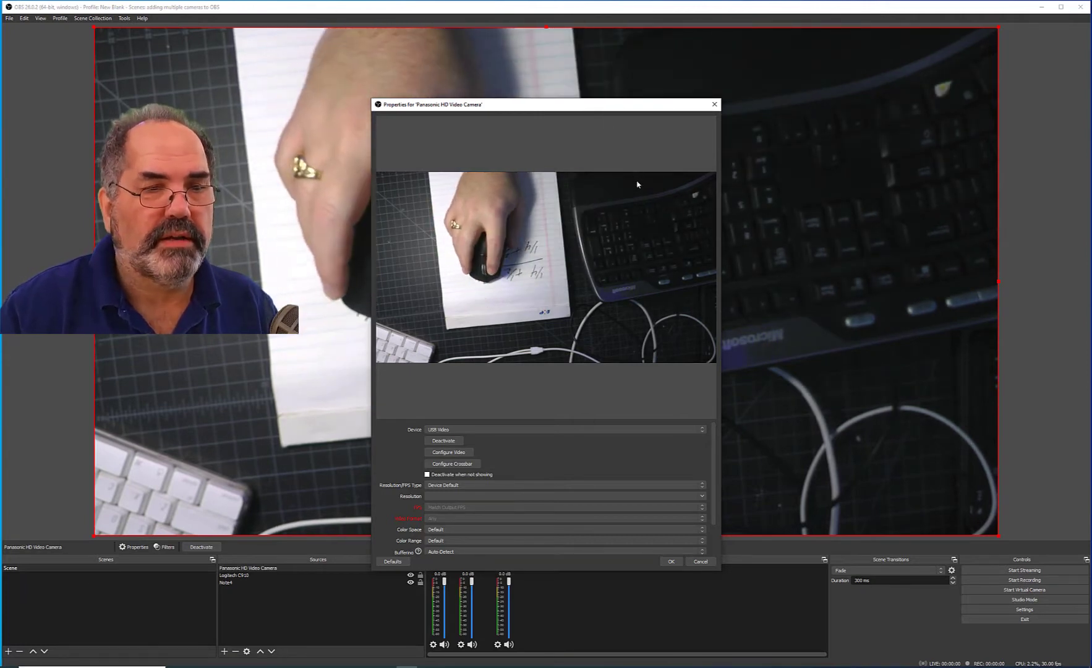
pyautogui.click(671, 561)
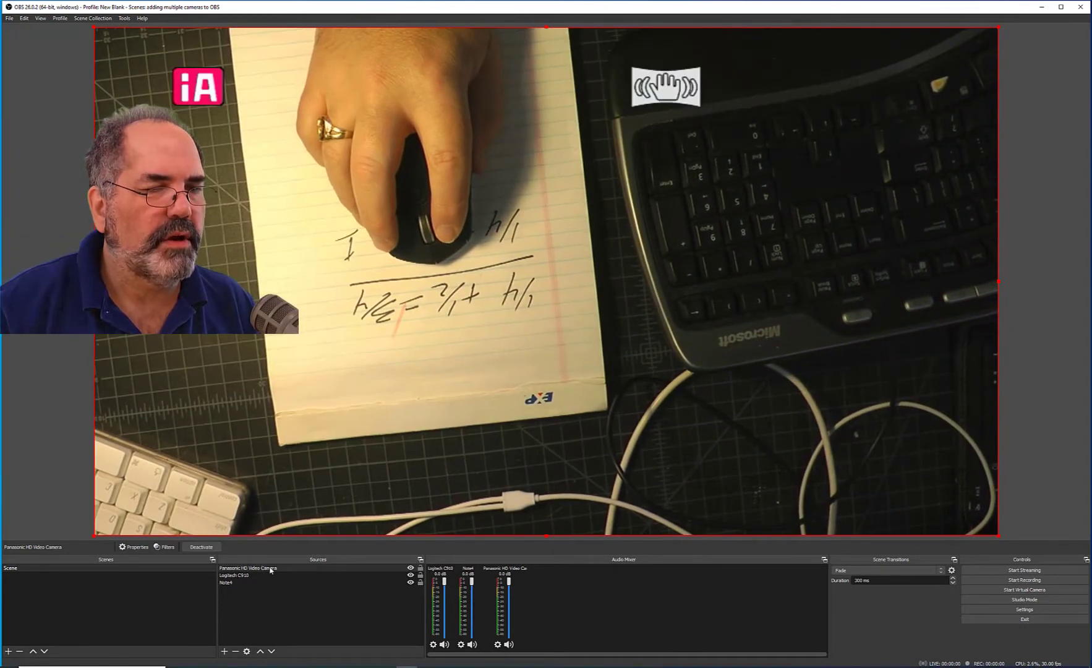
# Move the Panasonic HD Video Camera source to the bottom of the source list so it sits behind the other cameras.
pyautogui.click(270, 568)
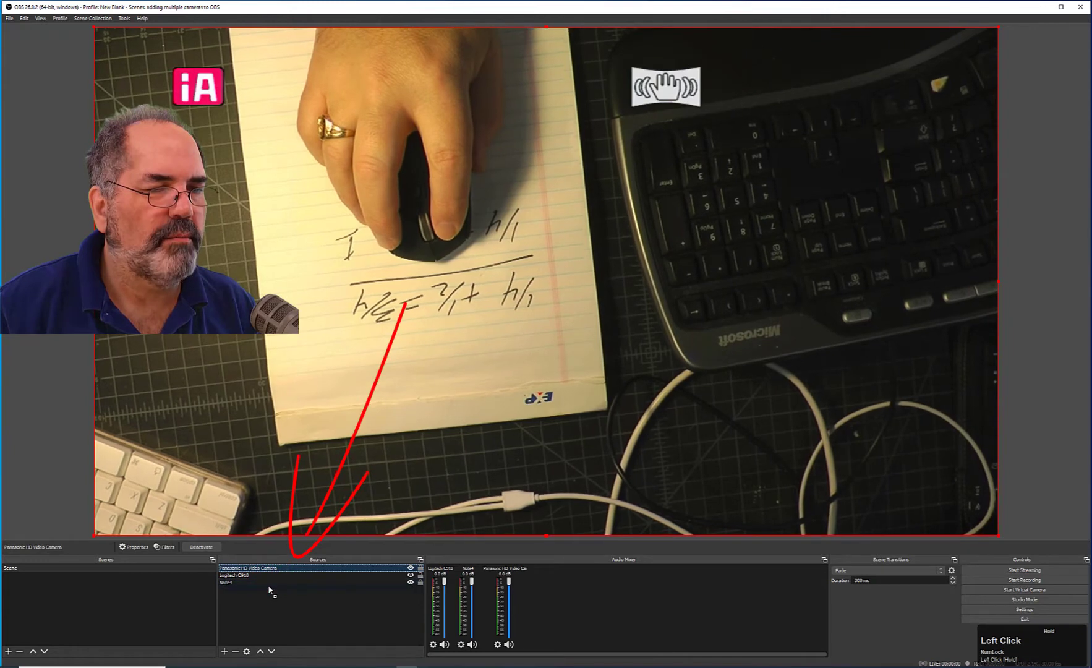
pyautogui.moveTo(270, 590); pyautogui.dragTo(270, 591)
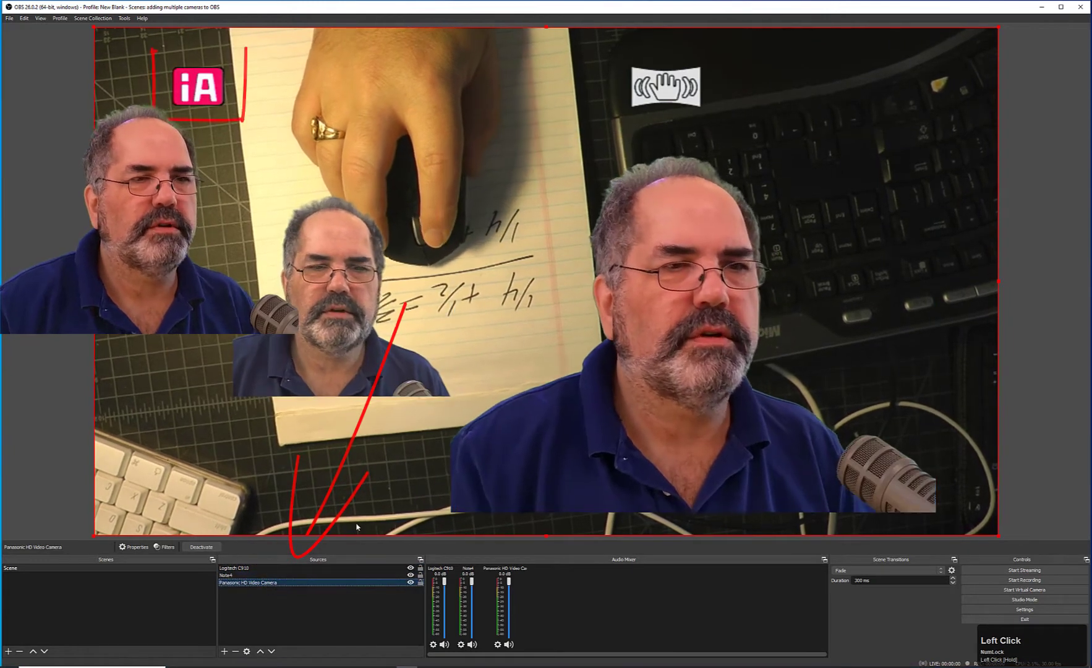
pyautogui.click(282, 617)
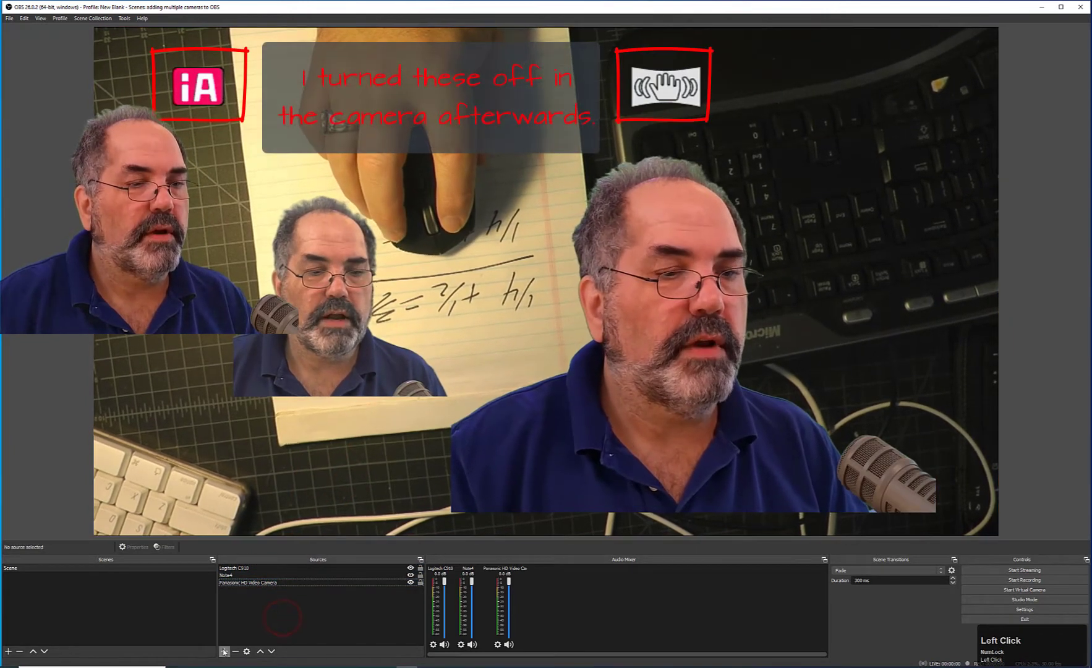
# Add a Video Capture Device source named eXtreme Wide Camera using the USB Video device.
pyautogui.click(224, 651)
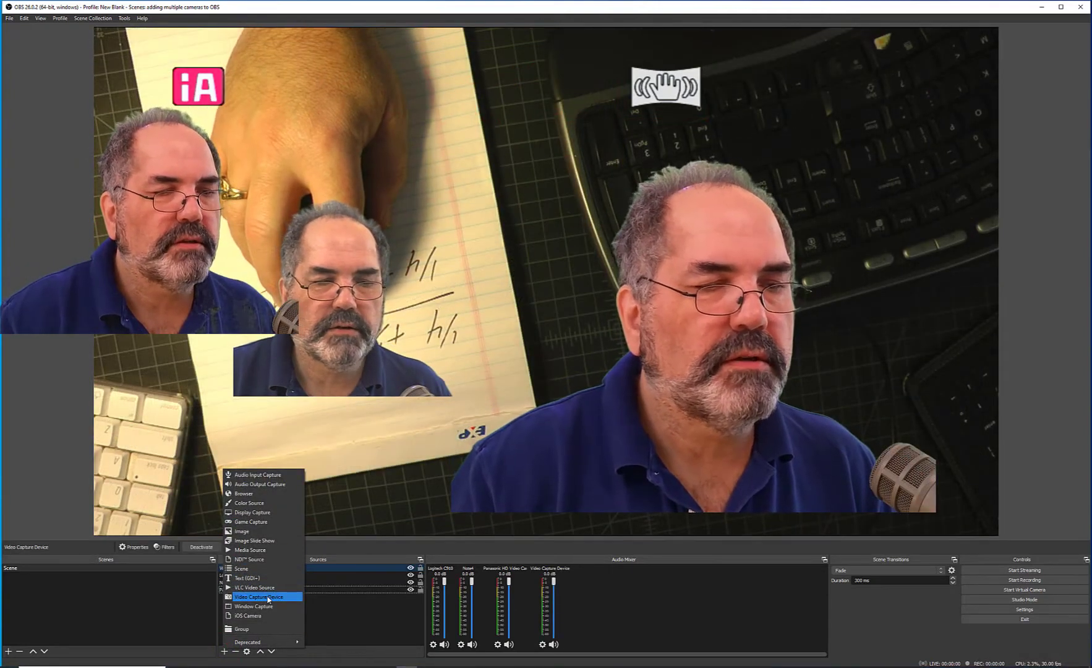
pyautogui.click(268, 597)
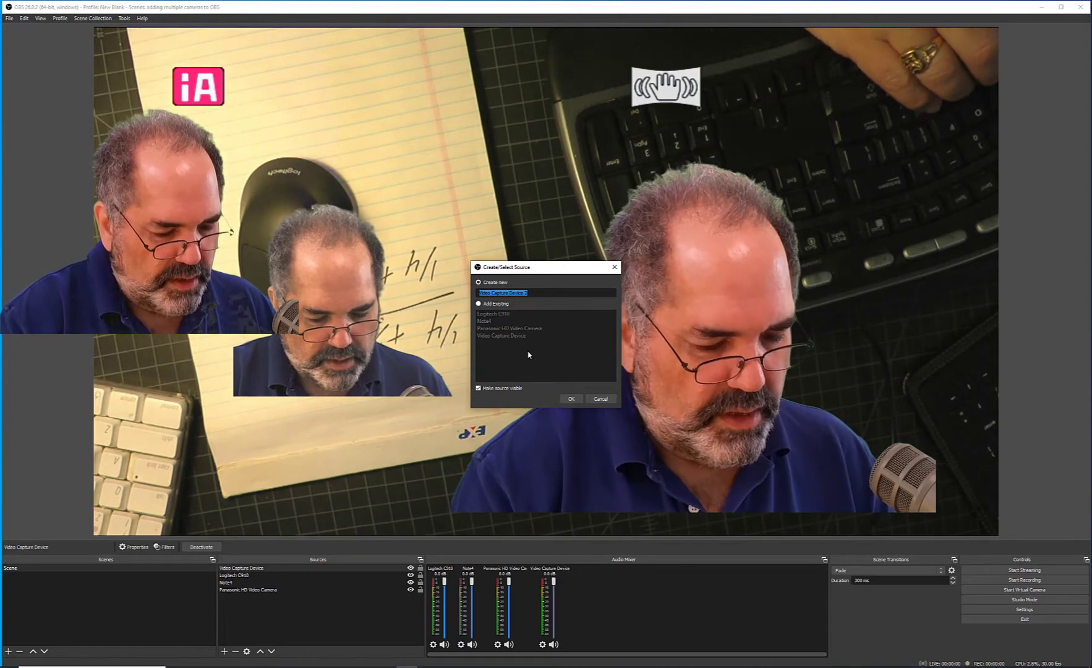
pyautogui.write('xTrem')
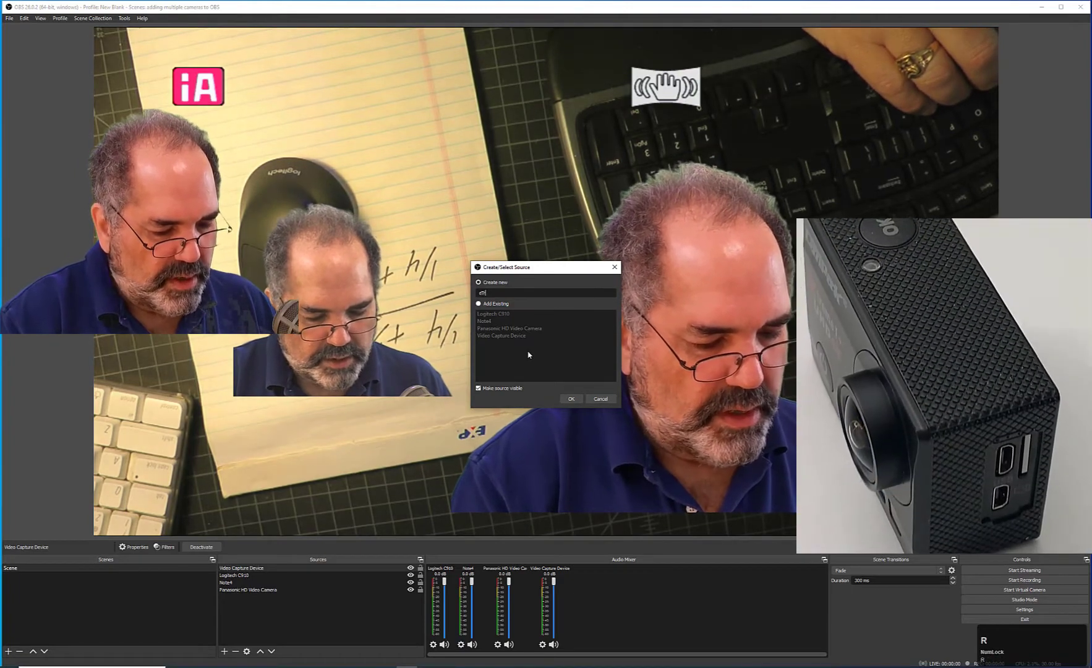
pyautogui.write('e ')
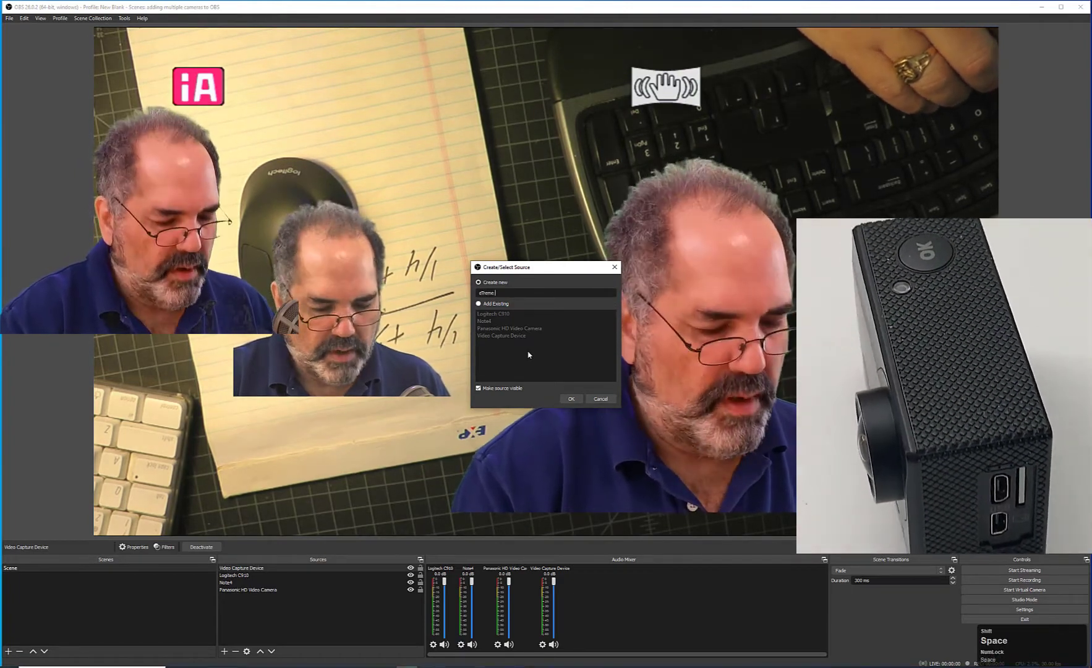
pyautogui.write('Wide')
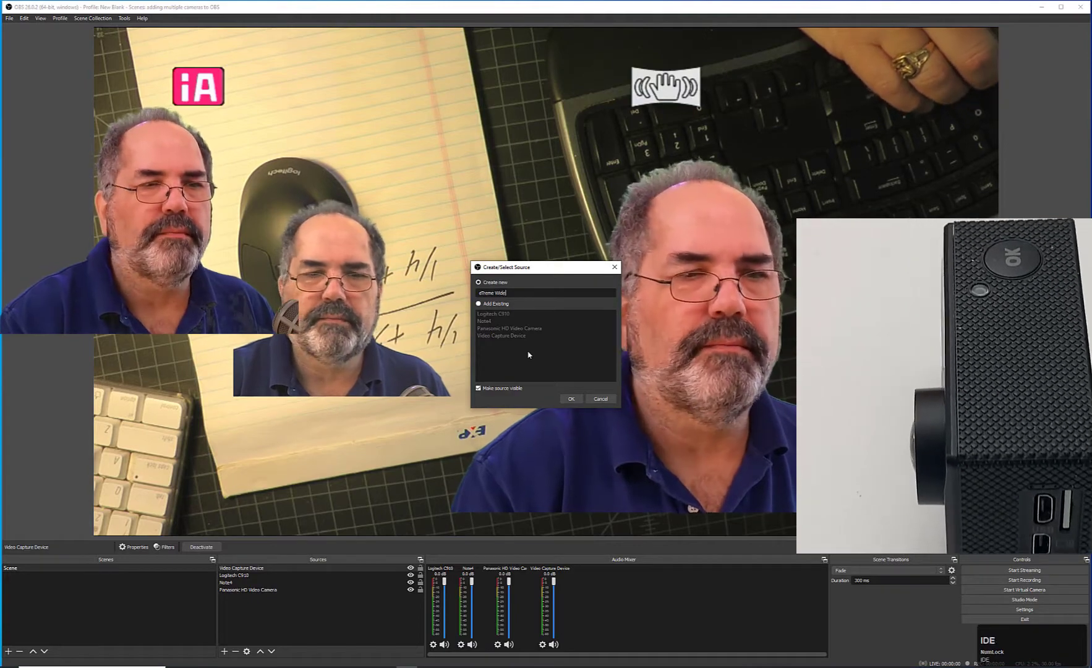
pyautogui.write(' Camera')
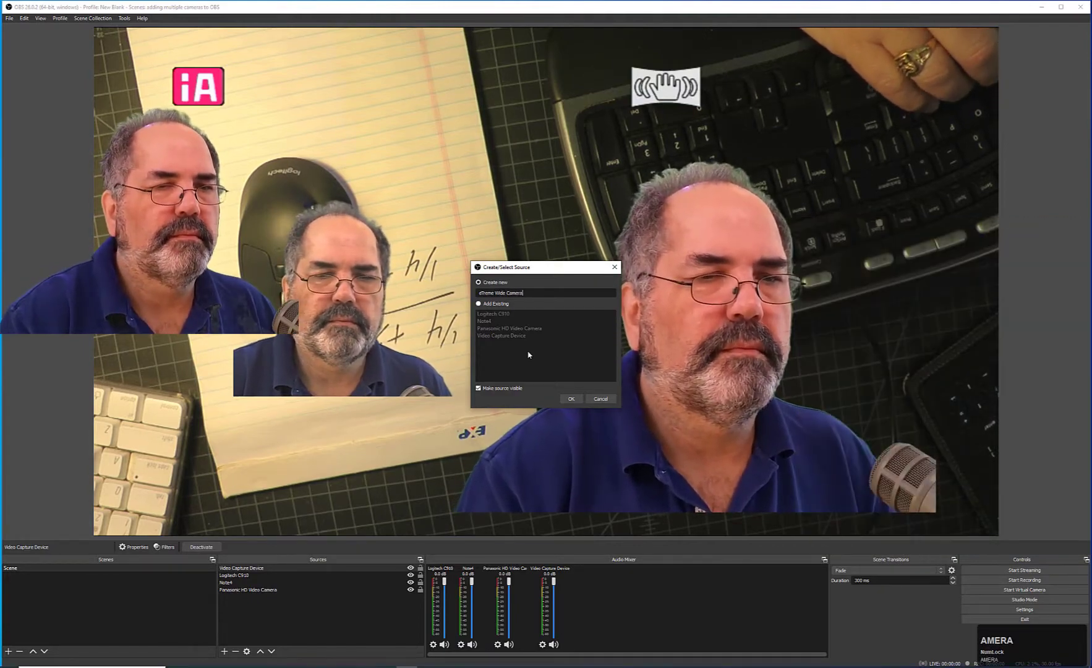
pyautogui.press('Return')
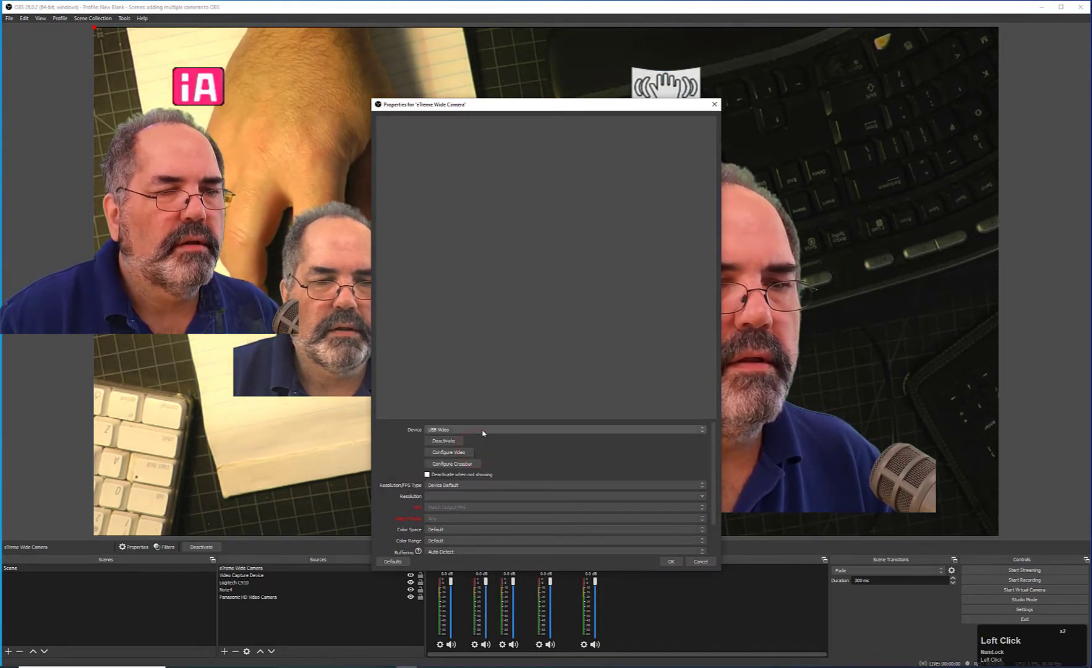
pyautogui.click(482, 430)
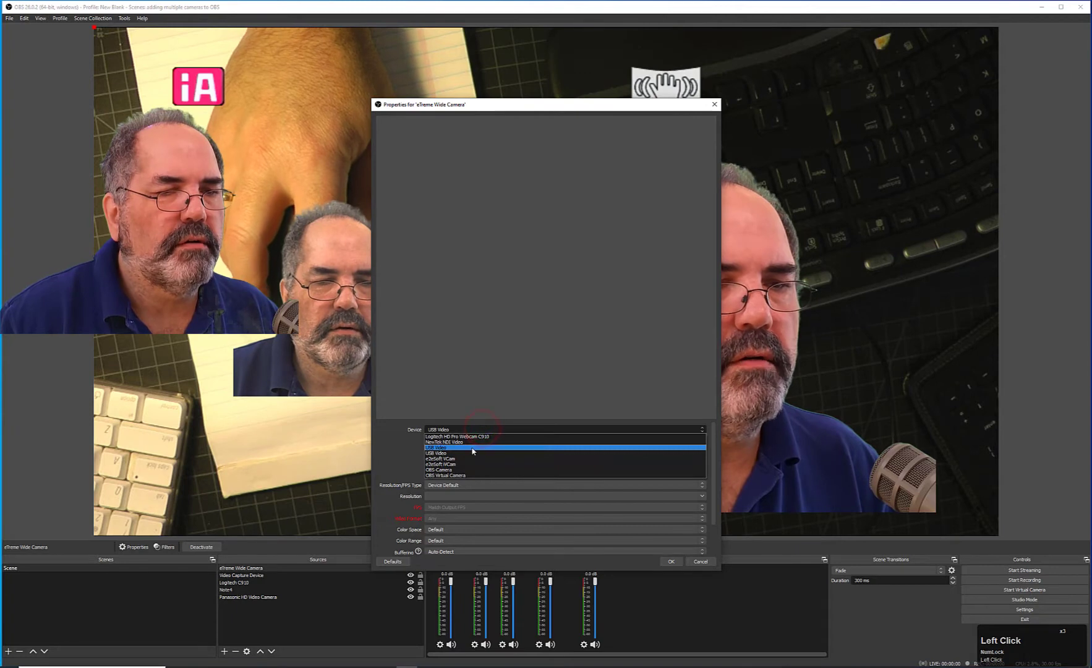
pyautogui.click(473, 449)
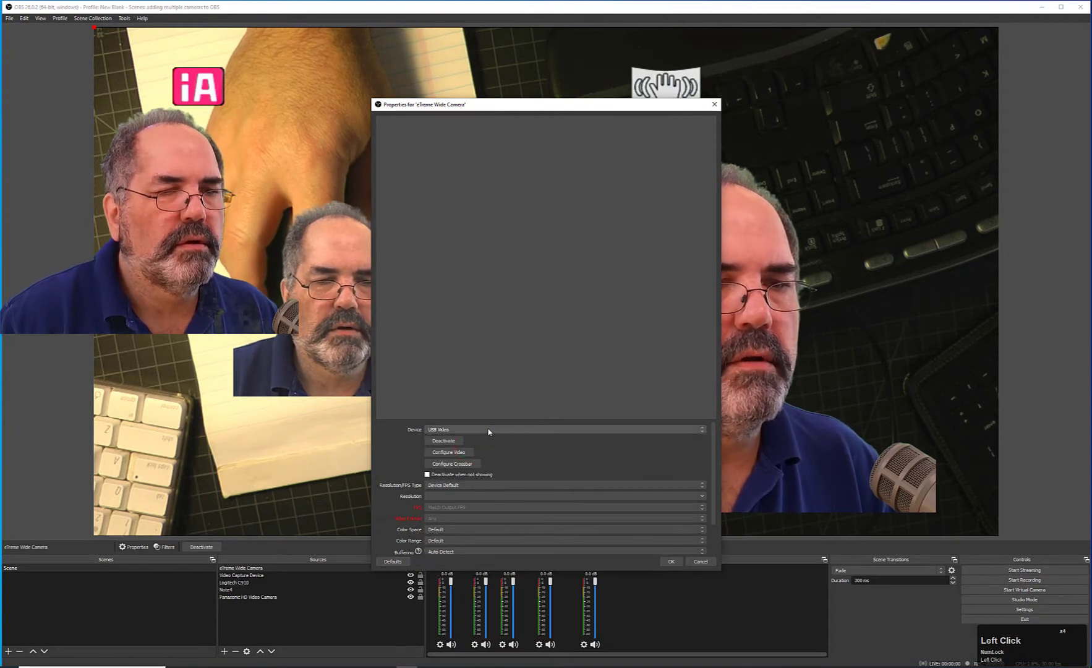
pyautogui.click(489, 430)
pyautogui.click(479, 453)
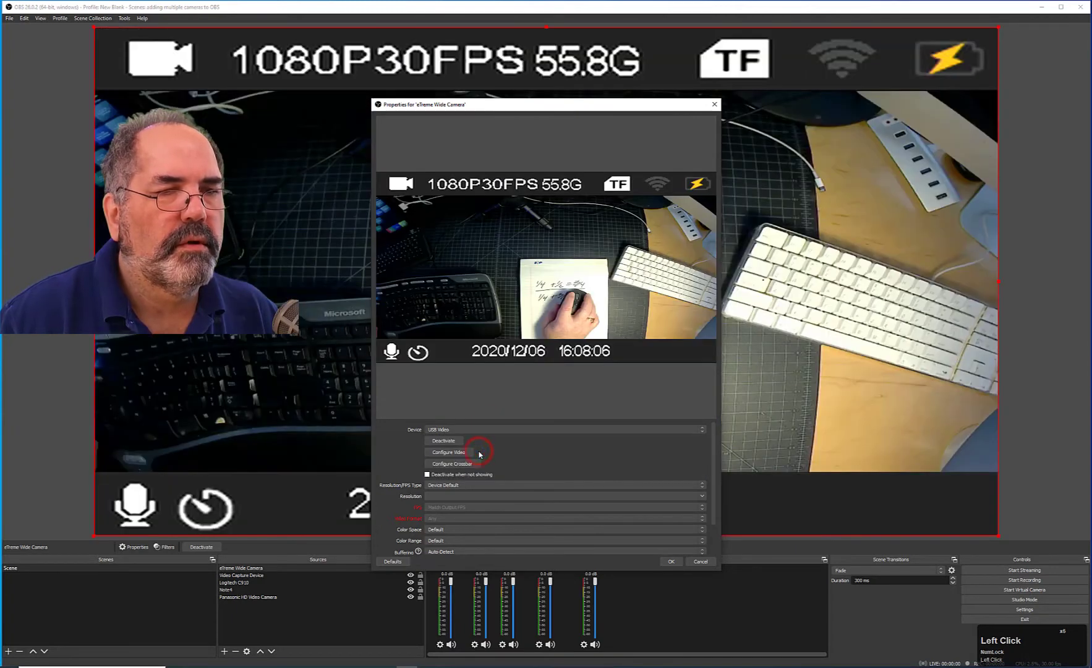
pyautogui.click(671, 562)
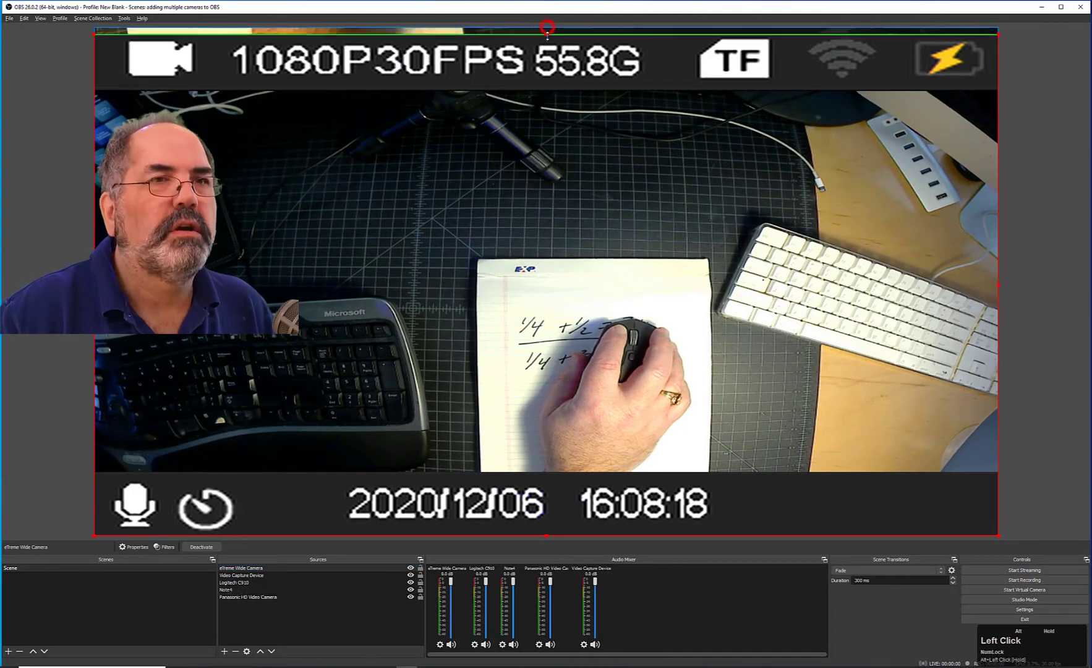
# Crop the eXtreme Wide Camera source's top, bottom, right and left edges to remove the camera overlay.
pyautogui.moveTo(547, 34); pyautogui.dragTo(546, 87)
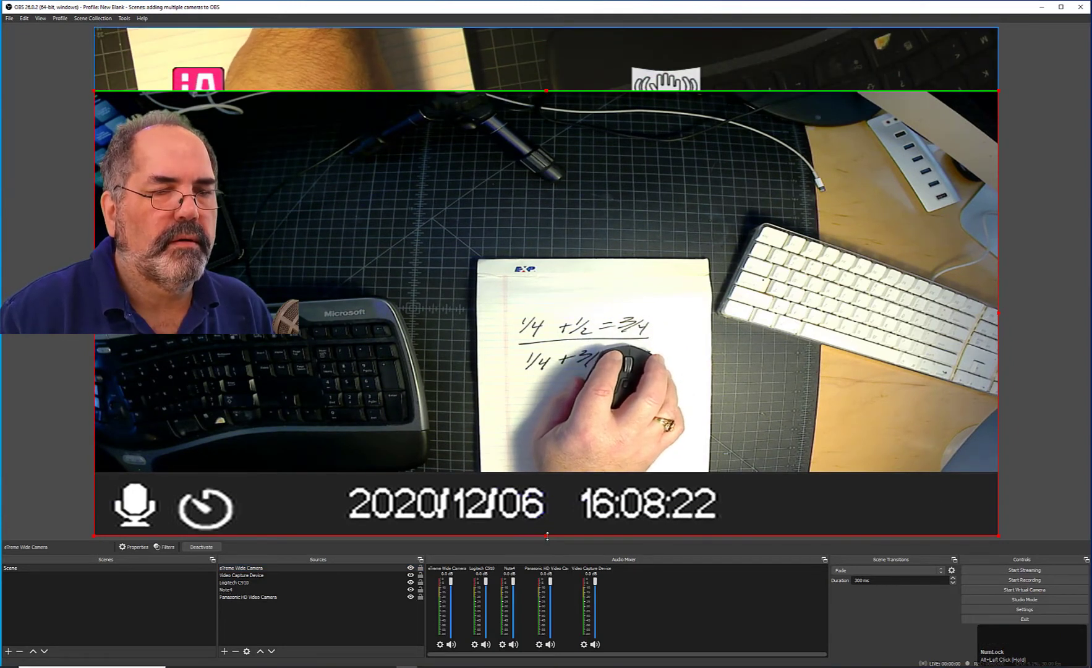
pyautogui.moveTo(547, 536); pyautogui.dragTo(548, 478)
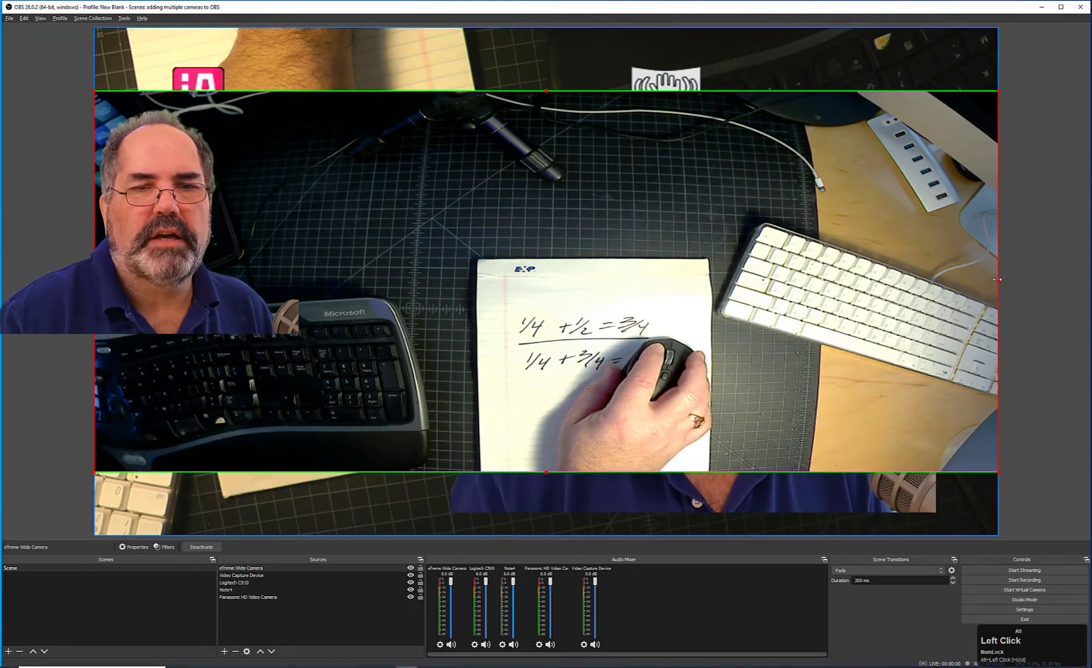
pyautogui.moveTo(997, 279); pyautogui.dragTo(879, 281)
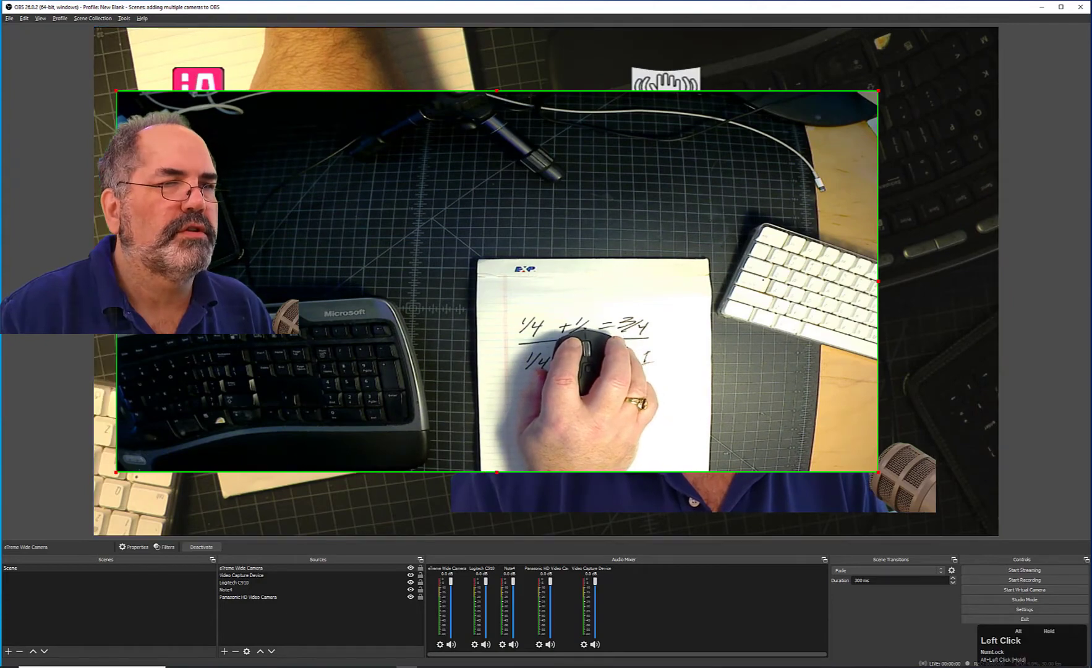
pyautogui.moveTo(225, 295); pyautogui.dragTo(280, 295)
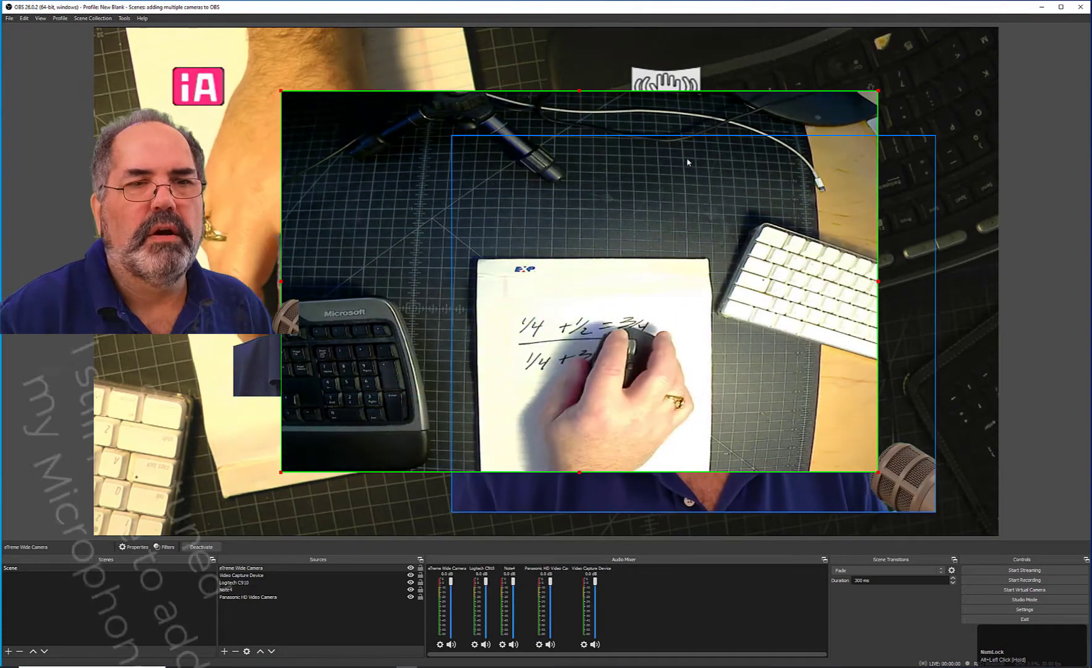
# Enlarge the eXtreme Wide Camera source from its corner and move it to the bottom of the source list.
pyautogui.moveTo(879, 91); pyautogui.dragTo(954, 68)
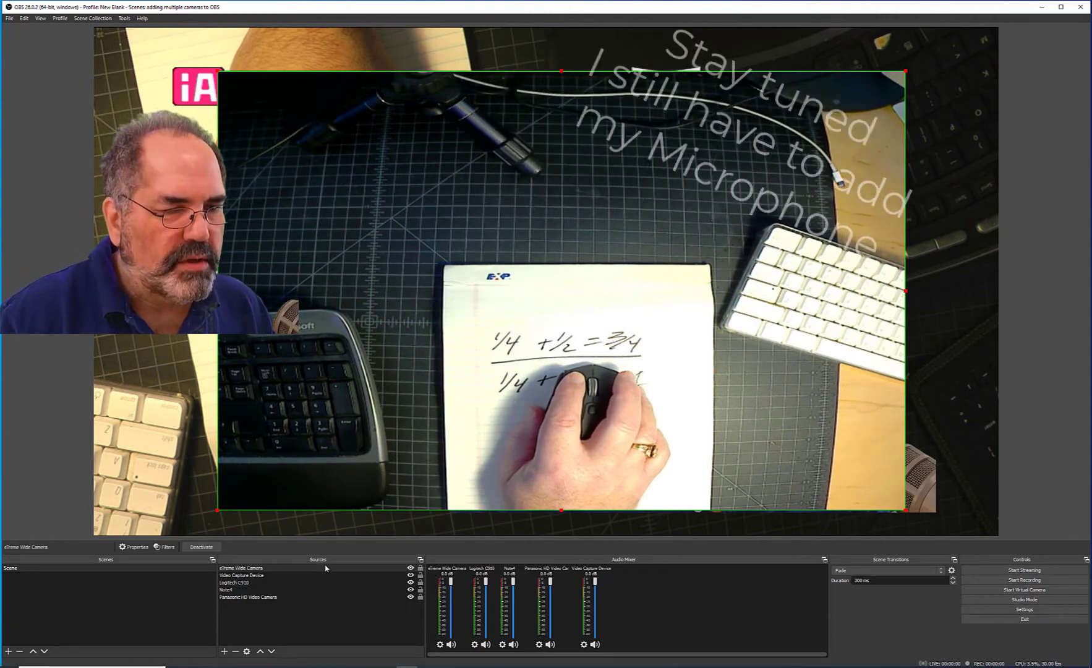
pyautogui.click(324, 567)
pyautogui.moveTo(322, 602); pyautogui.dragTo(324, 600)
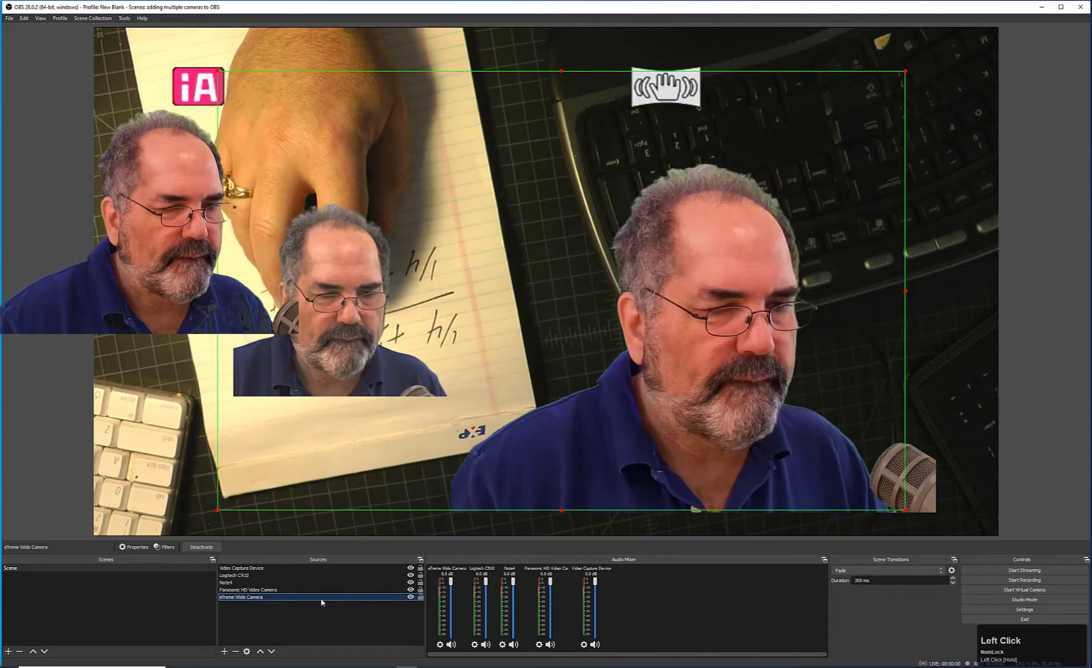
# Rotate the Panasonic HD Video Camera source 180 degrees.
pyautogui.click(639, 45)
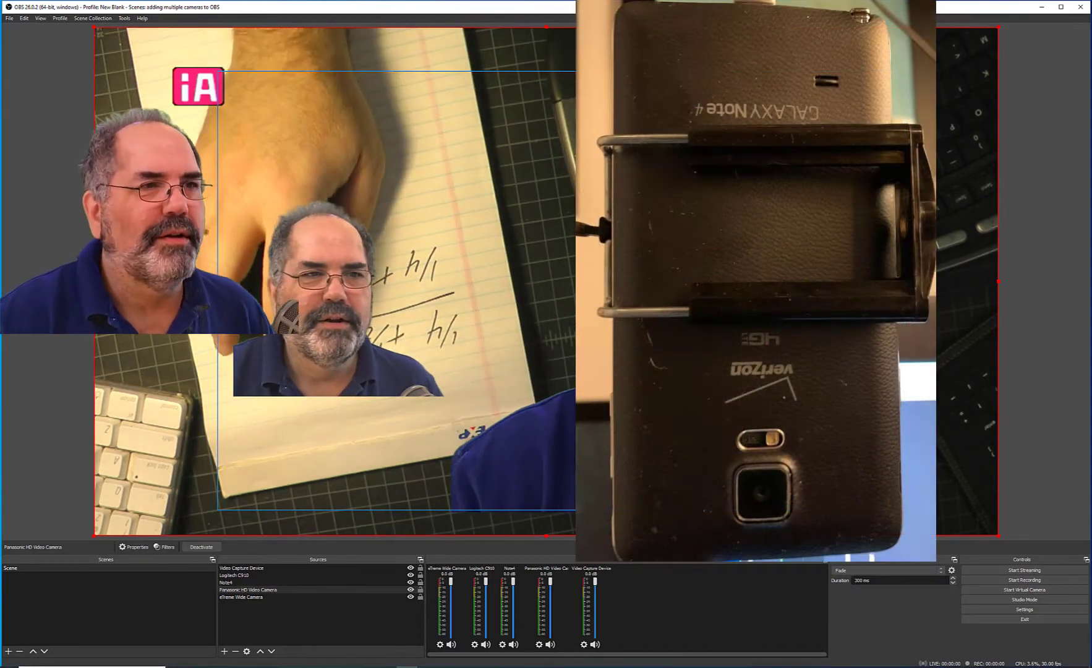
pyautogui.rightClick(287, 53)
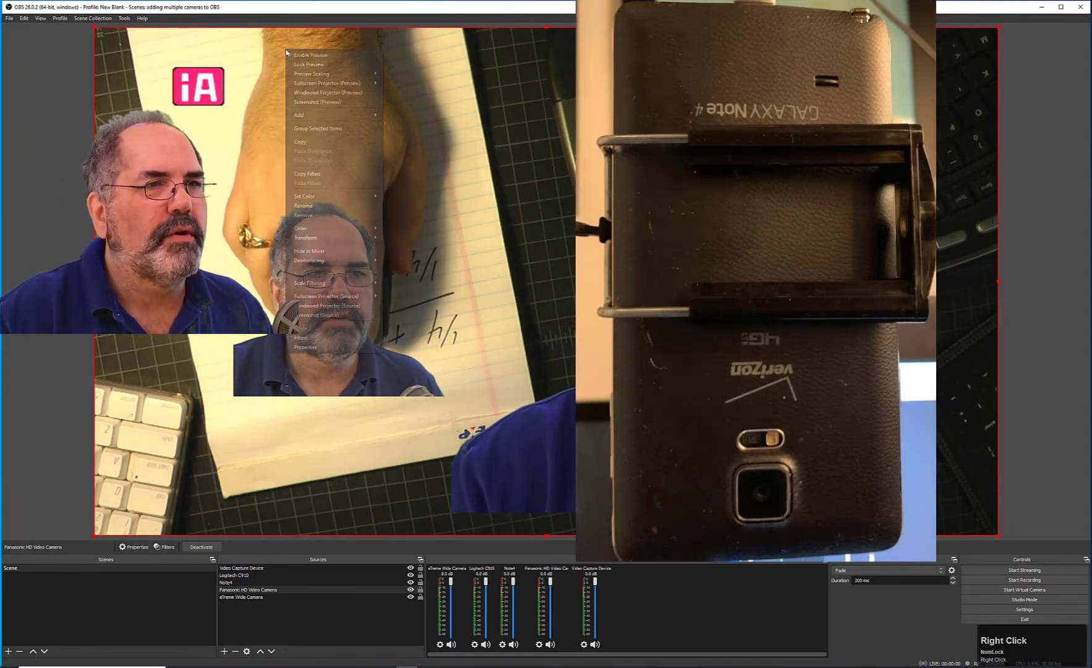
pyautogui.click(272, 54)
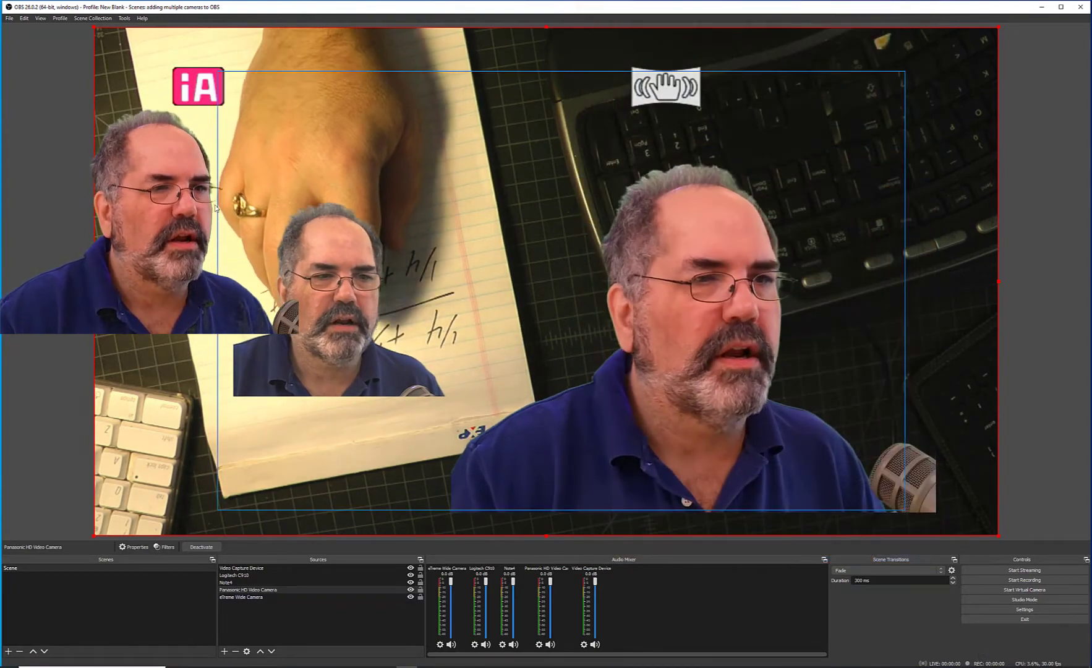
pyautogui.rightClick(156, 208)
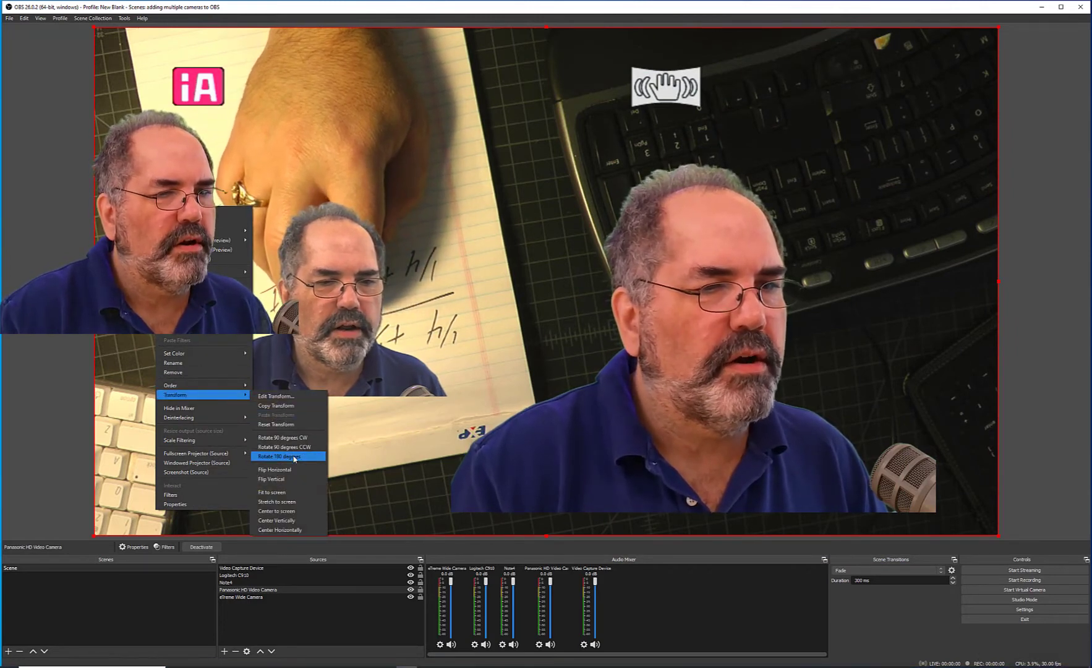
pyautogui.click(294, 458)
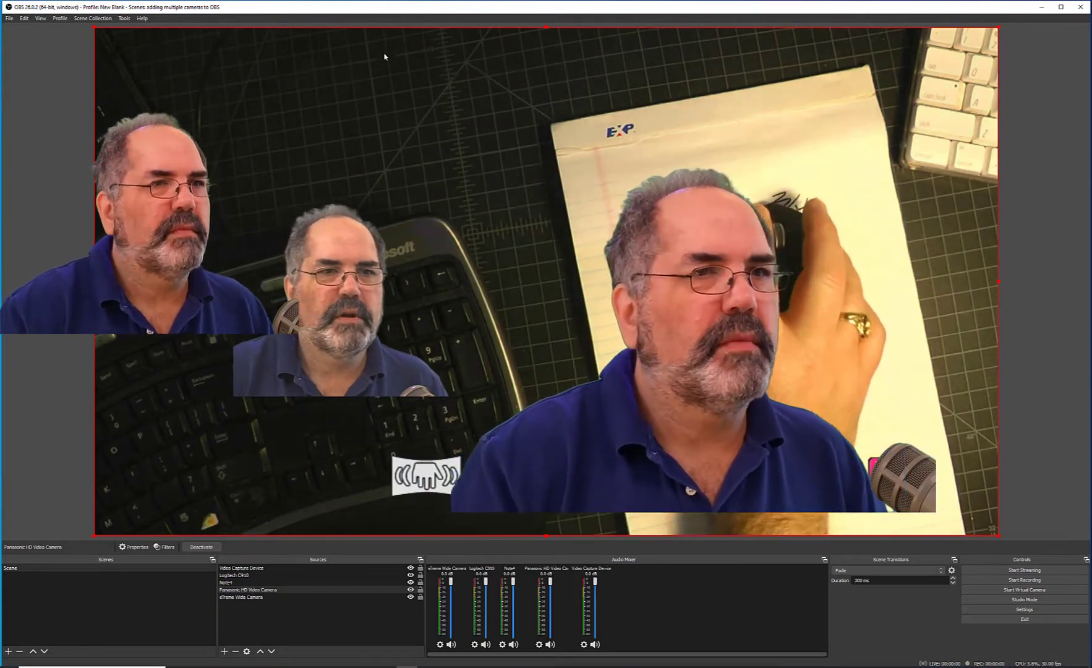
# Shift the eXtreme Wide Camera and Panasonic HD Video Camera sources left and the large webcam right.
pyautogui.click(62, 110)
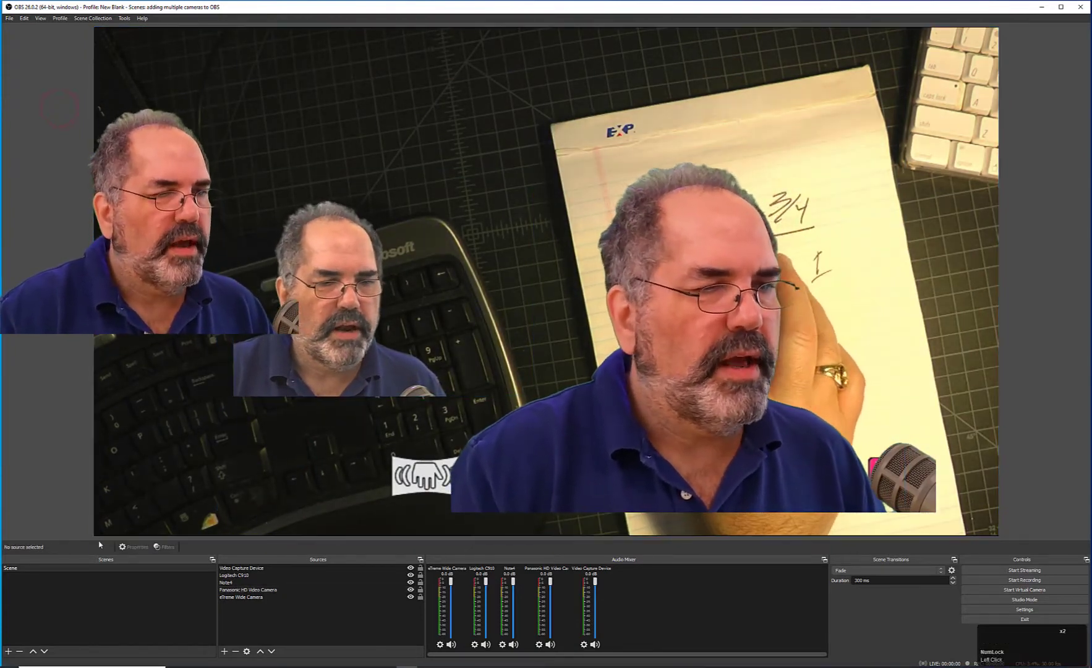
pyautogui.click(97, 529)
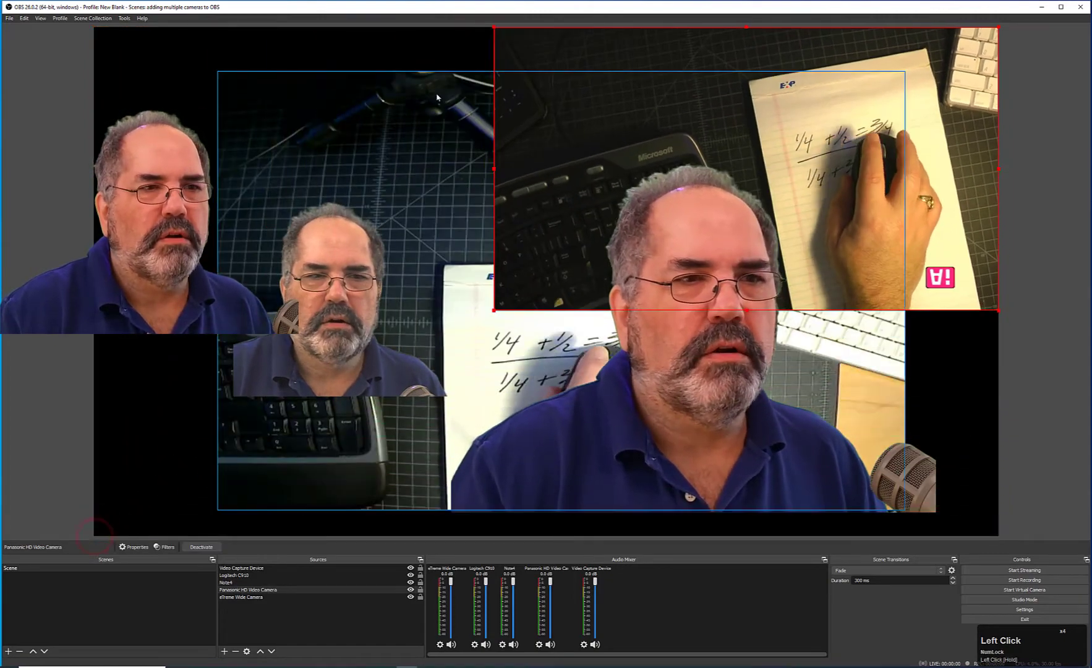
pyautogui.moveTo(438, 100); pyautogui.dragTo(295, 122)
pyautogui.moveTo(838, 122); pyautogui.dragTo(766, 123)
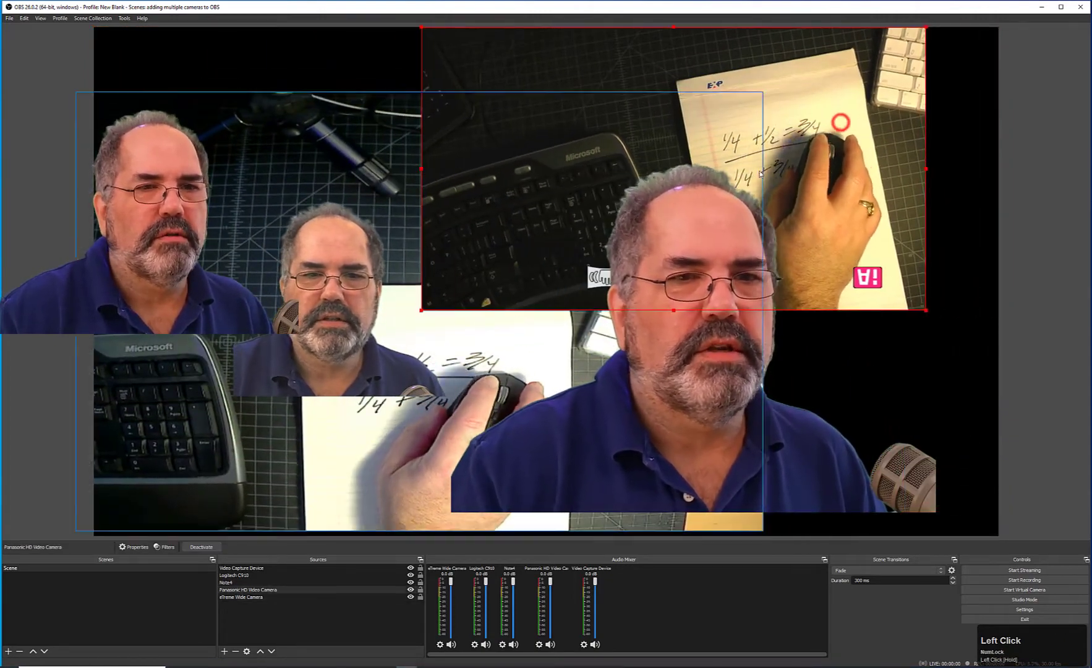
pyautogui.moveTo(707, 389); pyautogui.dragTo(791, 413)
# Rearrange the webcam sources down the canvas's left side and move the eXtreme Wide Camera to the right.
pyautogui.moveTo(313, 337); pyautogui.dragTo(207, 211)
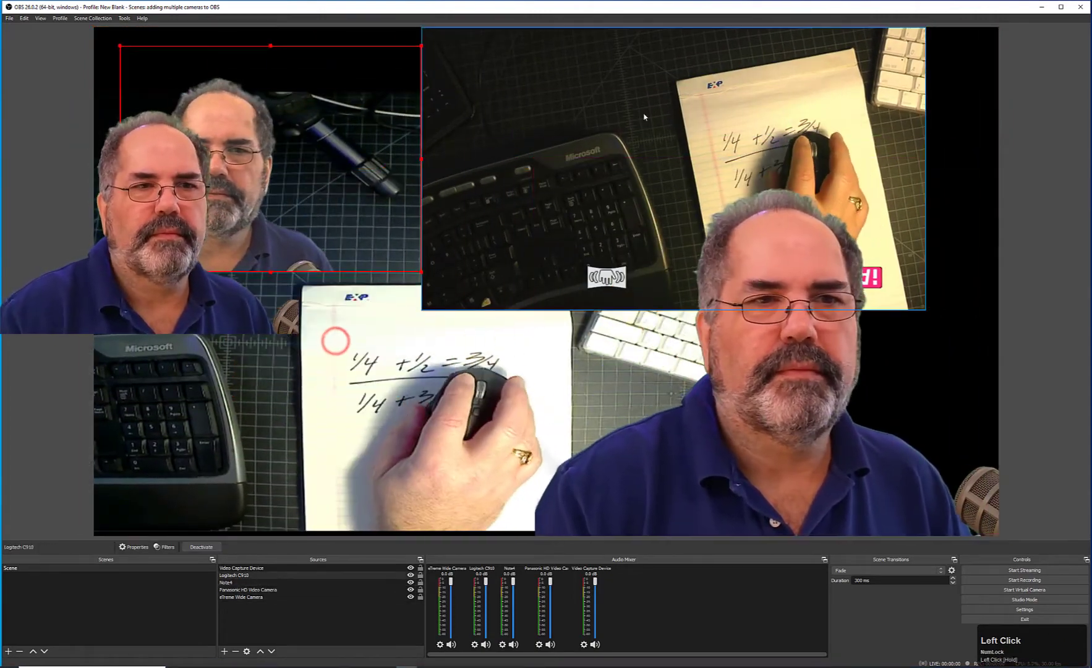
pyautogui.moveTo(656, 101); pyautogui.dragTo(676, 101)
pyautogui.moveTo(821, 363); pyautogui.dragTo(281, 398)
pyautogui.moveTo(527, 391); pyautogui.dragTo(812, 397)
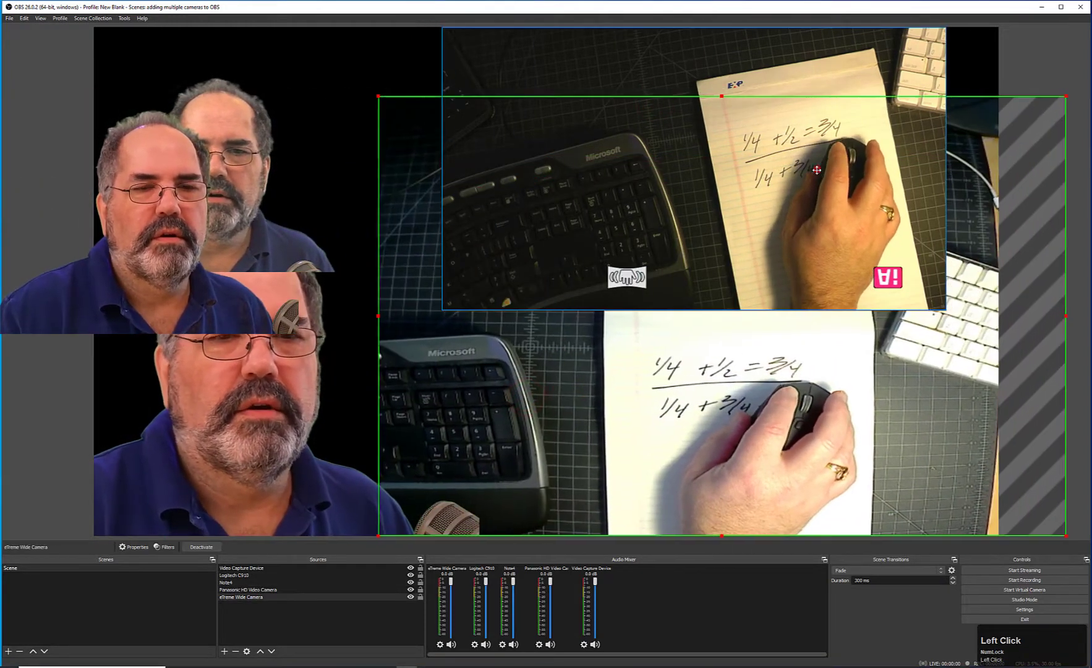
pyautogui.moveTo(900, 409); pyautogui.dragTo(880, 396)
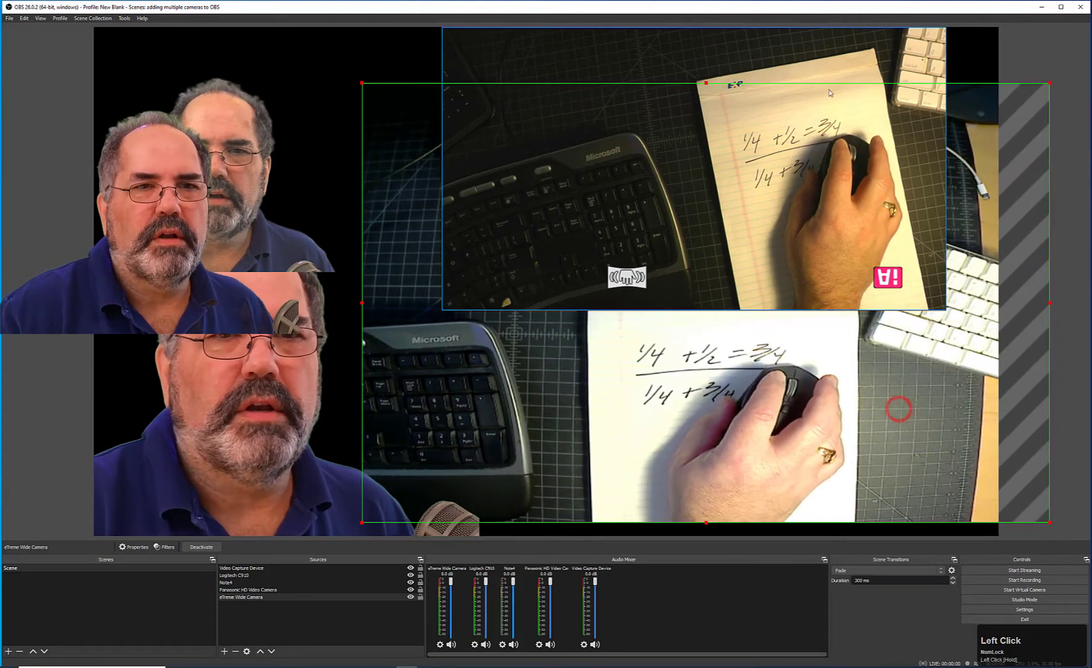
# Shrink the Panasonic HD Video Camera source from its lower-left corner.
pyautogui.click(818, 61)
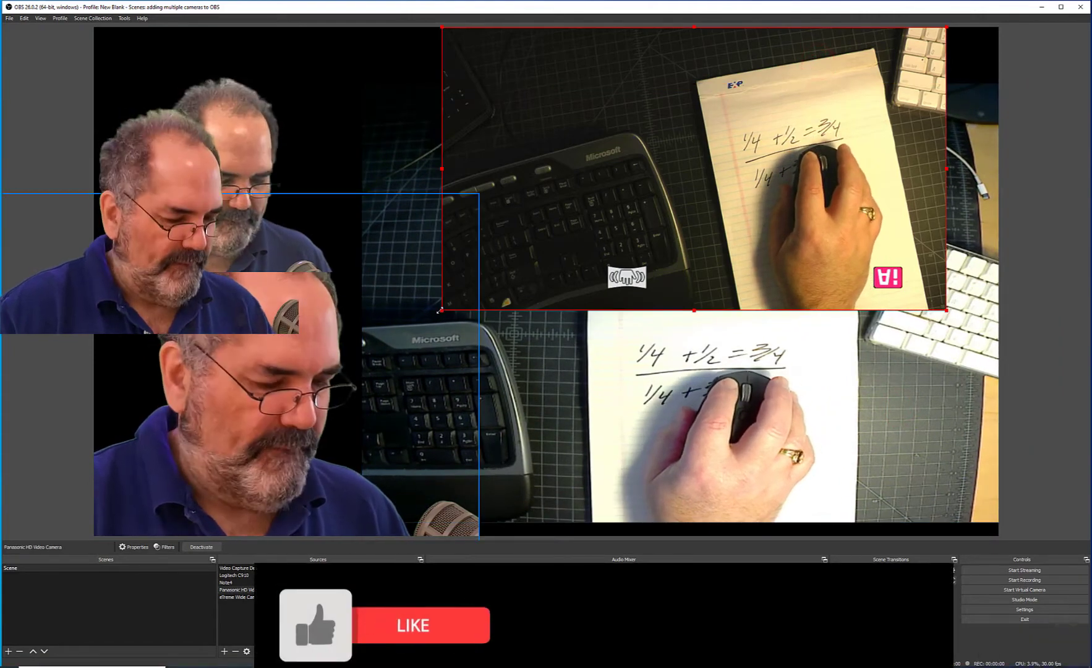
pyautogui.moveTo(440, 310); pyautogui.dragTo(536, 256)
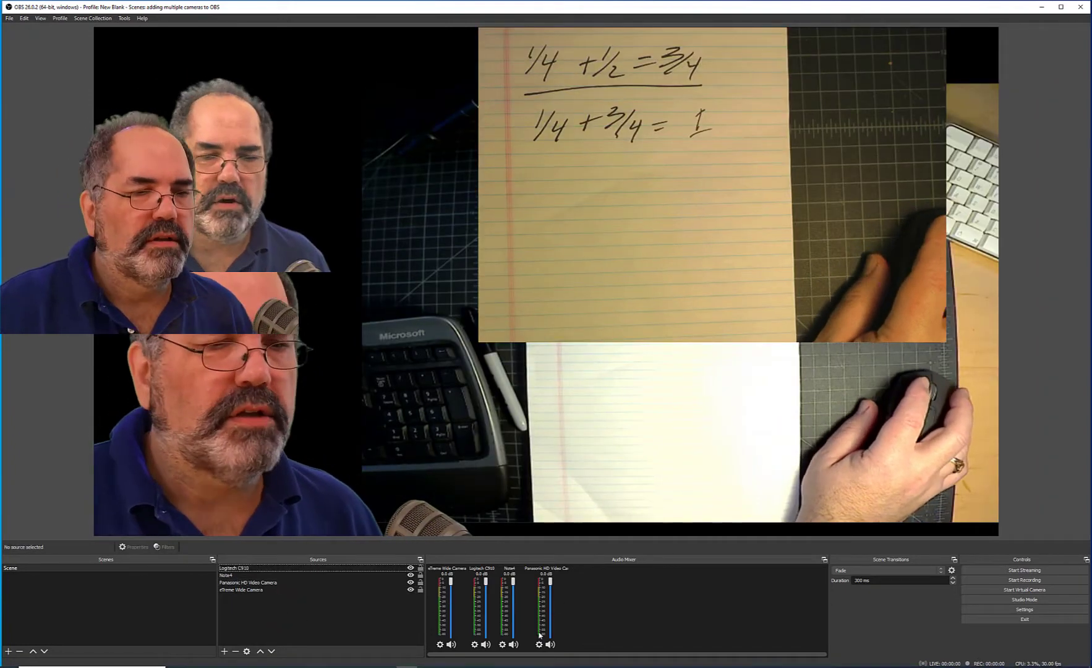
# Add an Audio Input Capture source named EV RE-20 using the Microphone (Blue Icicle) device.
pyautogui.click(314, 621)
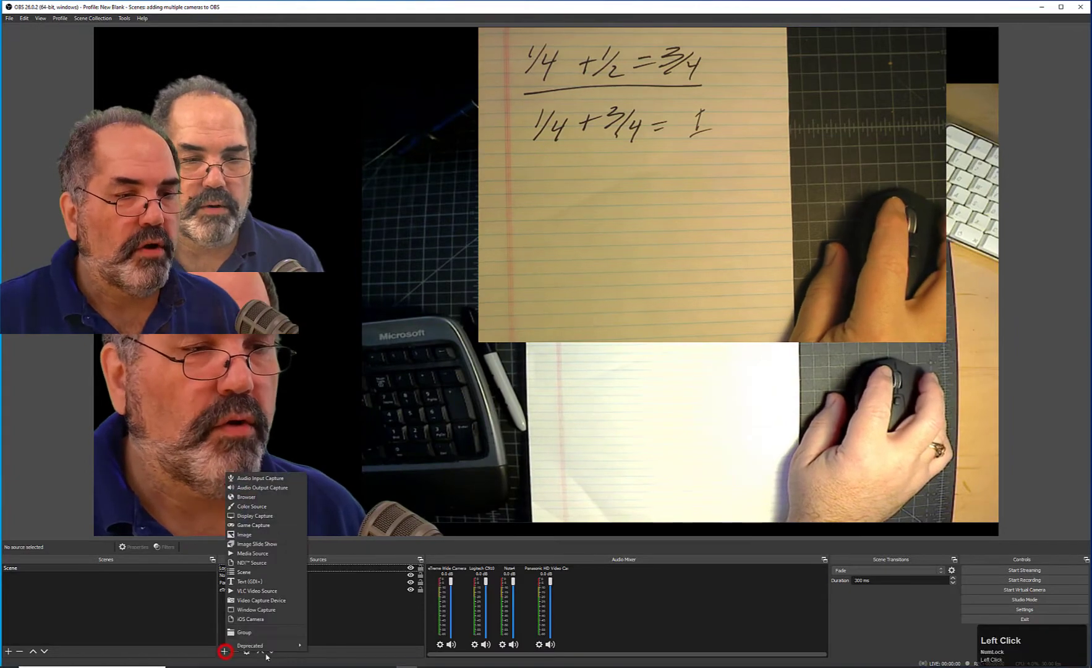
pyautogui.click(263, 480)
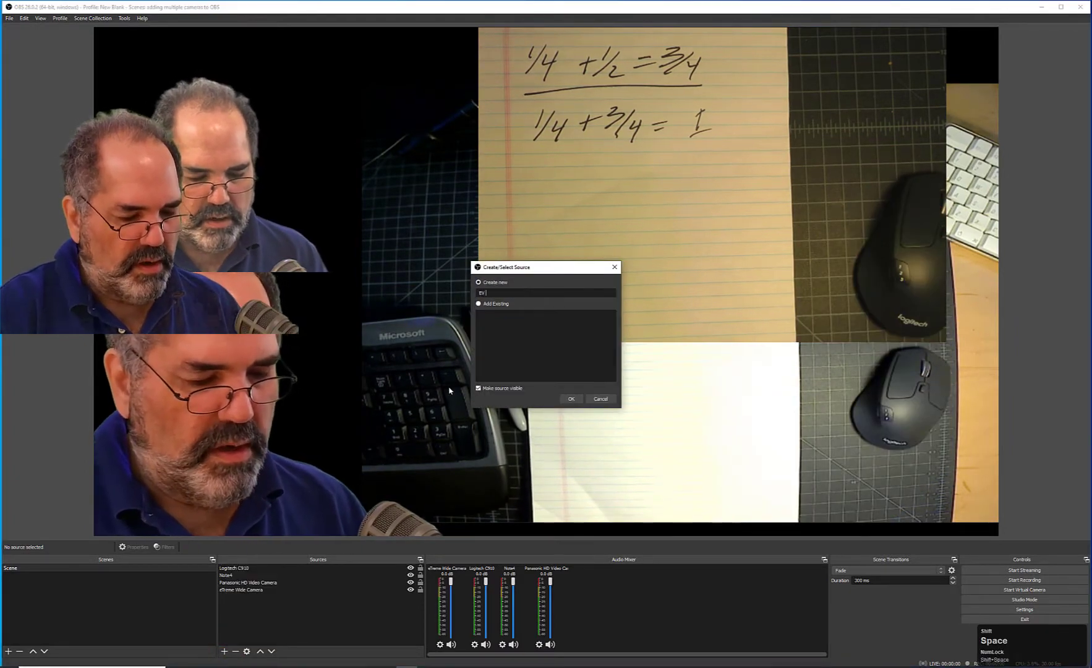
pyautogui.write('EV RE-20')
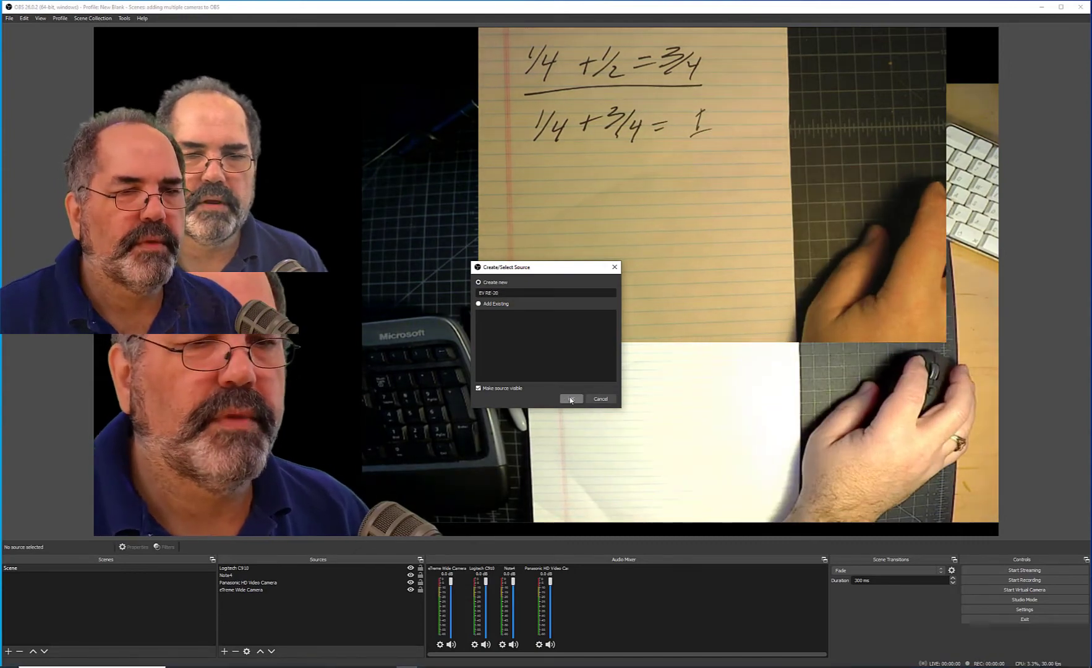
pyautogui.click(570, 398)
pyautogui.click(449, 125)
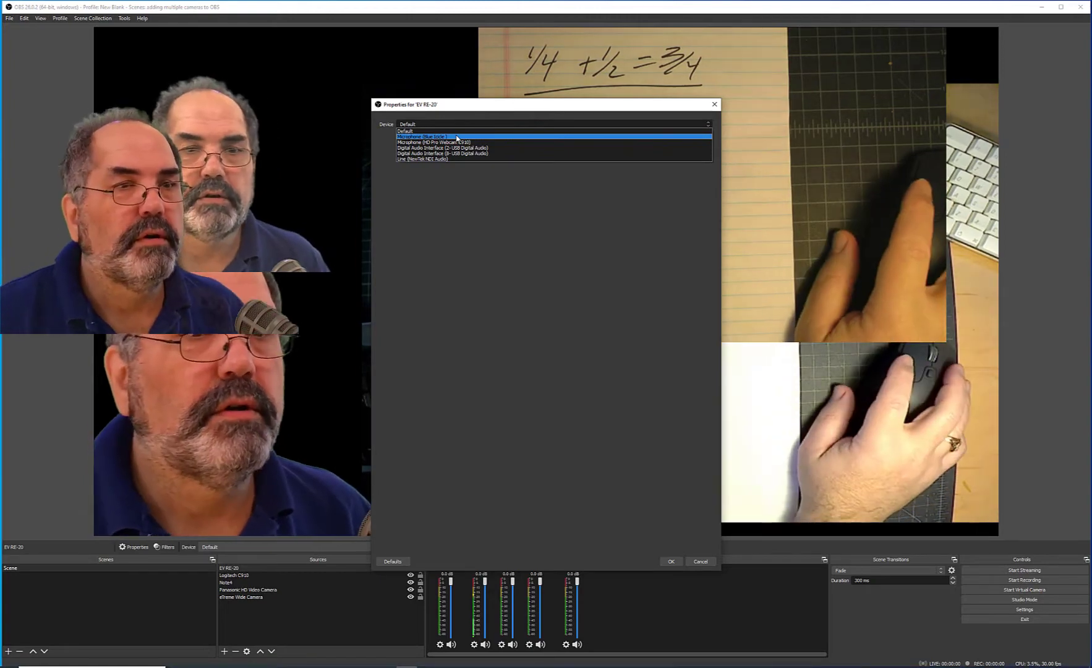
pyautogui.click(457, 137)
pyautogui.click(669, 561)
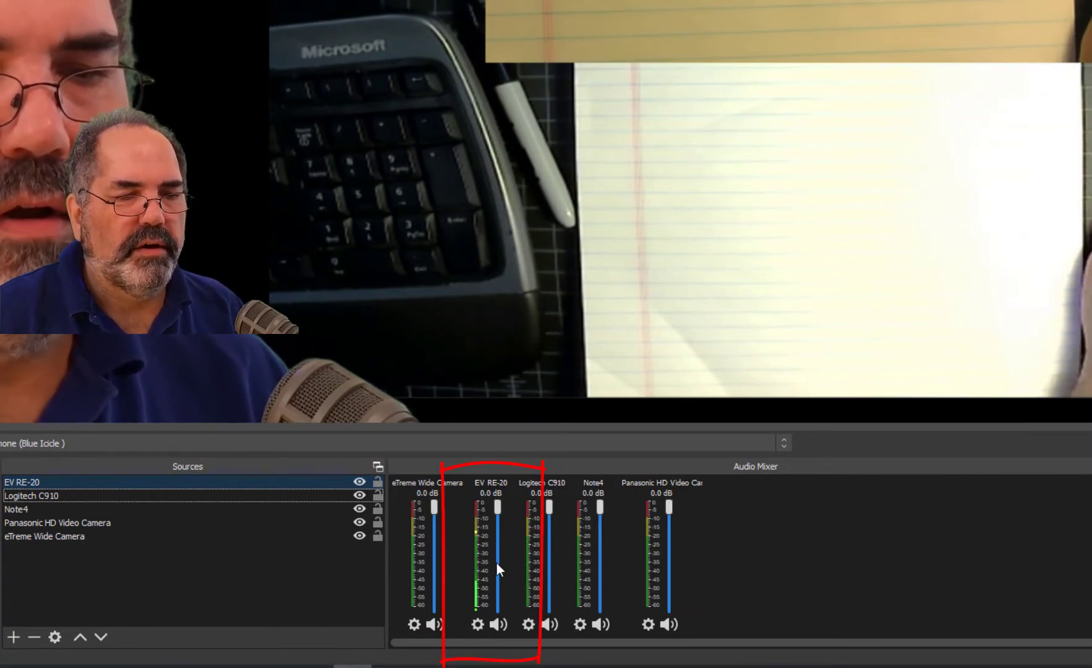
# Mute the audio of the Logitech C910, Note4, Panasonic HD Video Camera and eXtreme Wide Camera sources in the mixer.
pyautogui.click(547, 624)
pyautogui.click(599, 624)
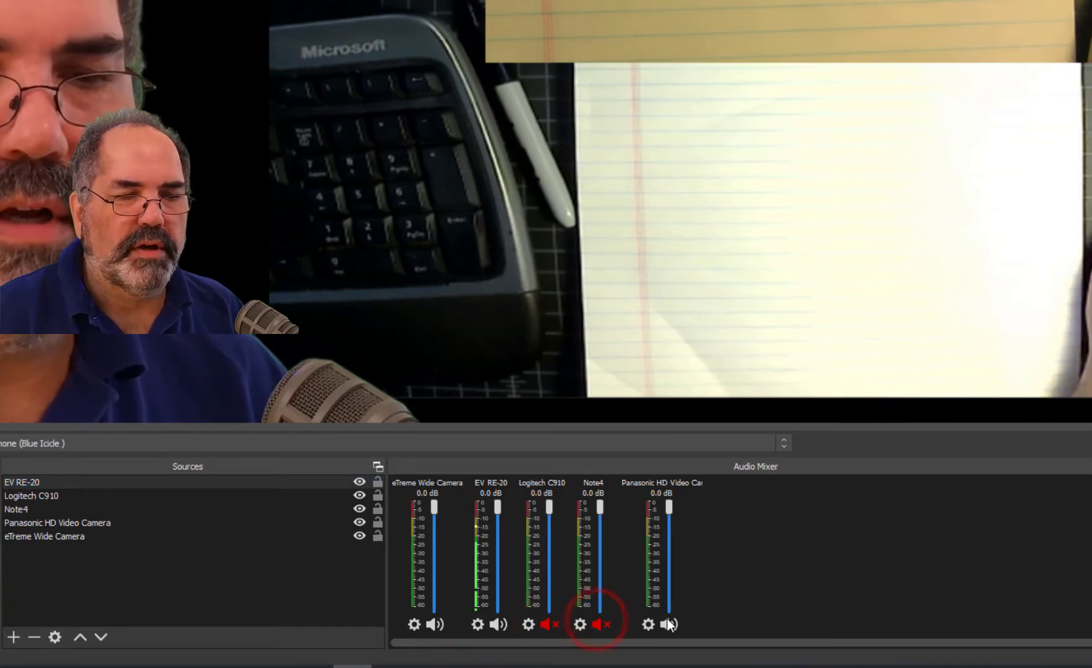
pyautogui.click(668, 625)
pyautogui.click(438, 625)
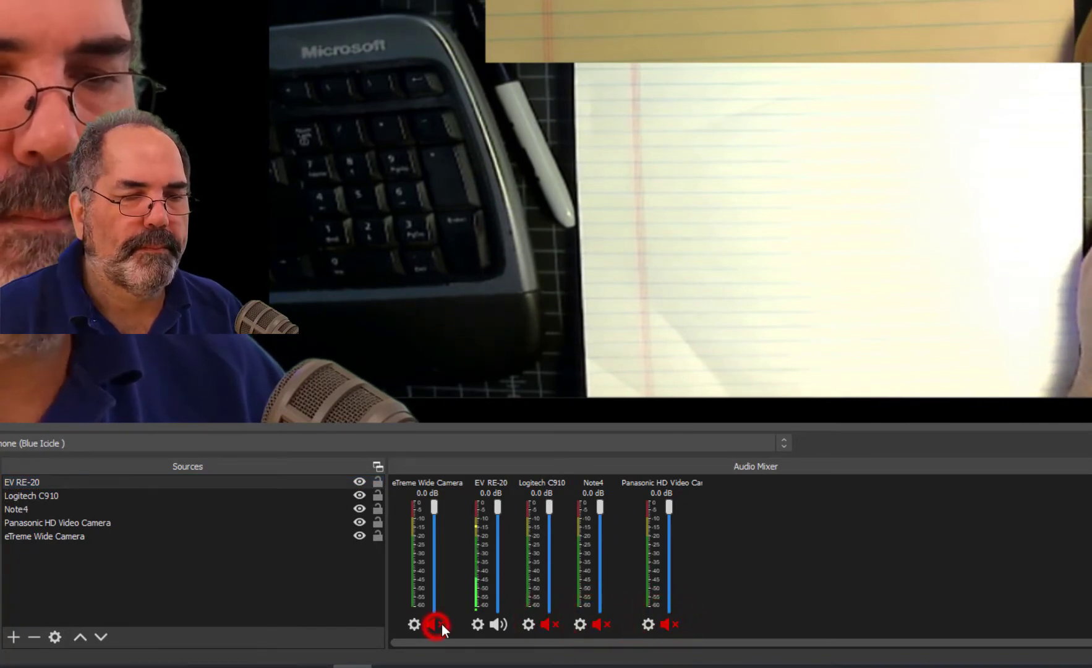
# Hide the four muted camera sources from the audio mixer, leaving only EV RE-20.
pyautogui.click(413, 624)
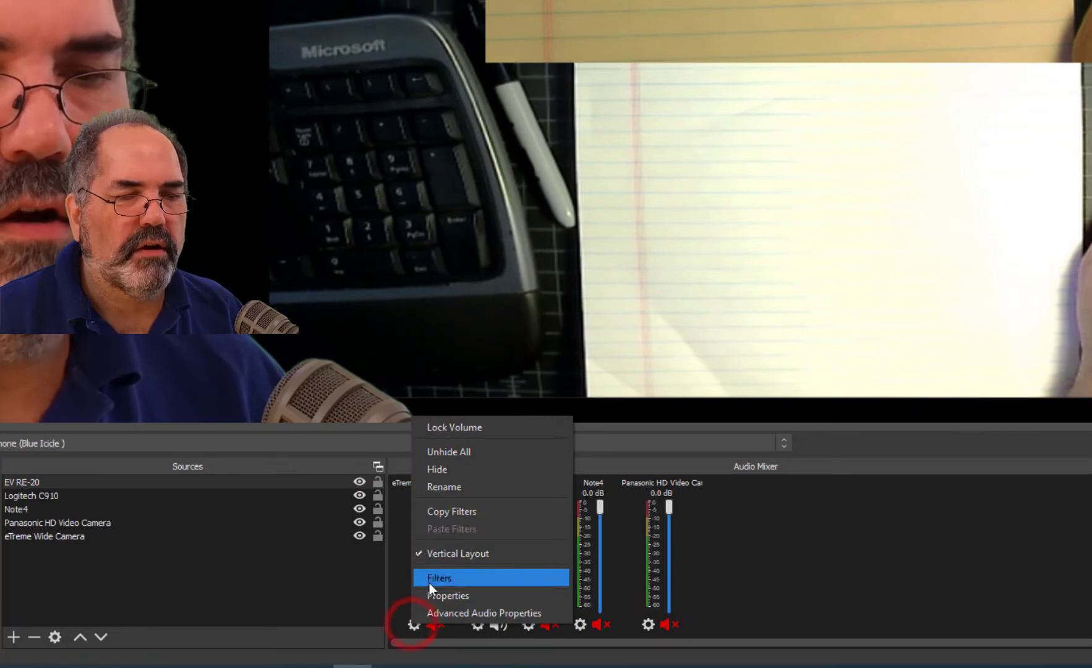
pyautogui.click(453, 470)
pyautogui.click(450, 625)
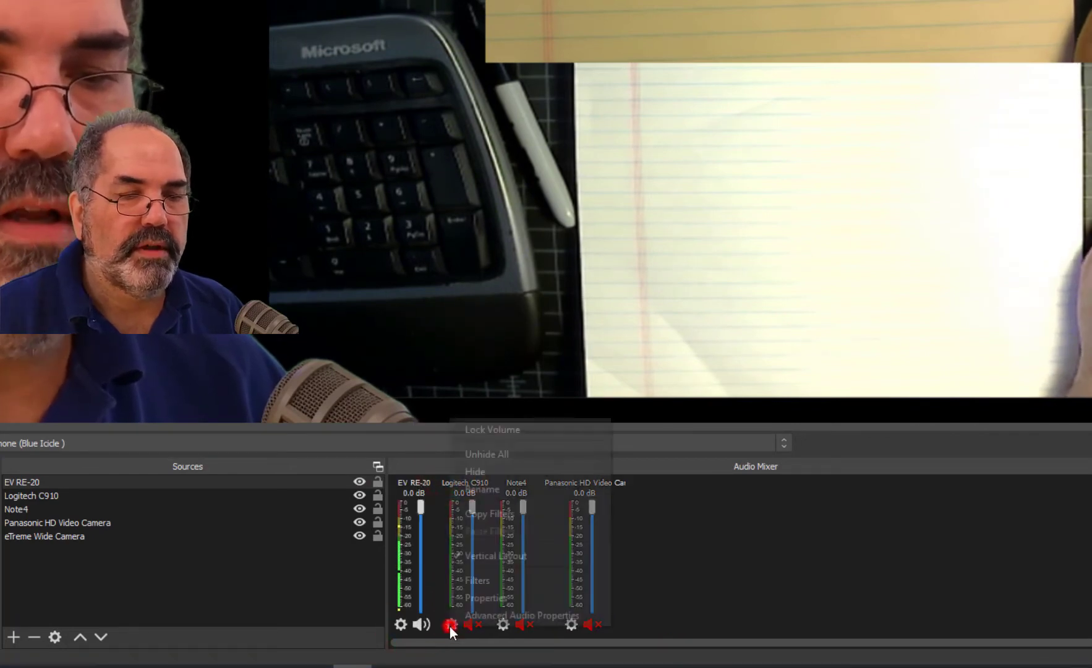
pyautogui.click(475, 472)
pyautogui.click(451, 625)
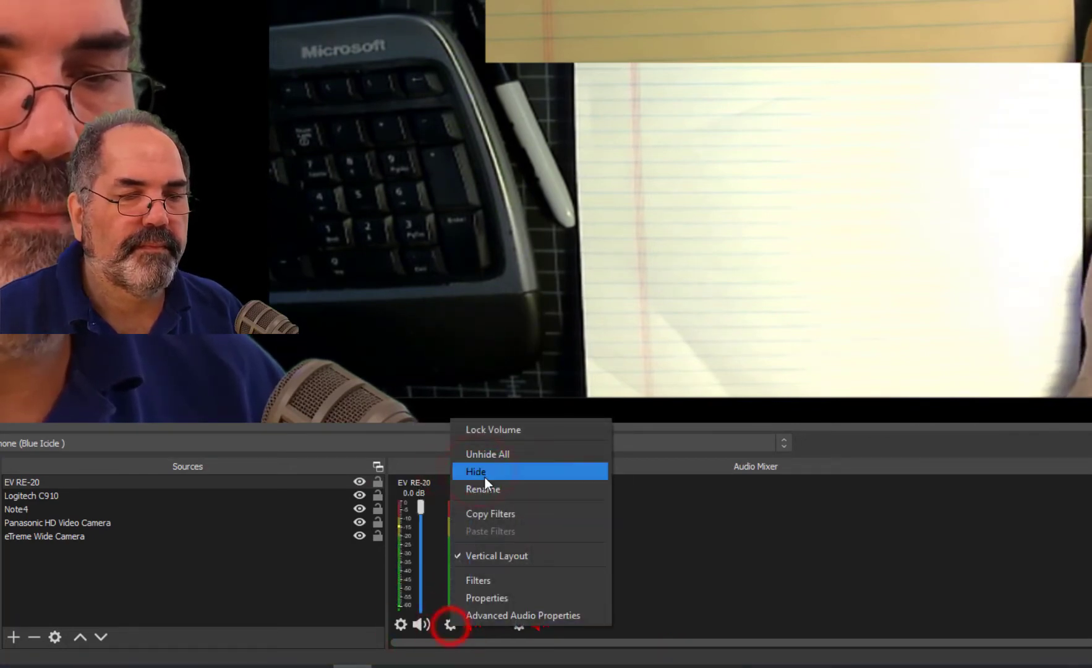
pyautogui.click(485, 473)
pyautogui.click(470, 623)
pyautogui.click(499, 472)
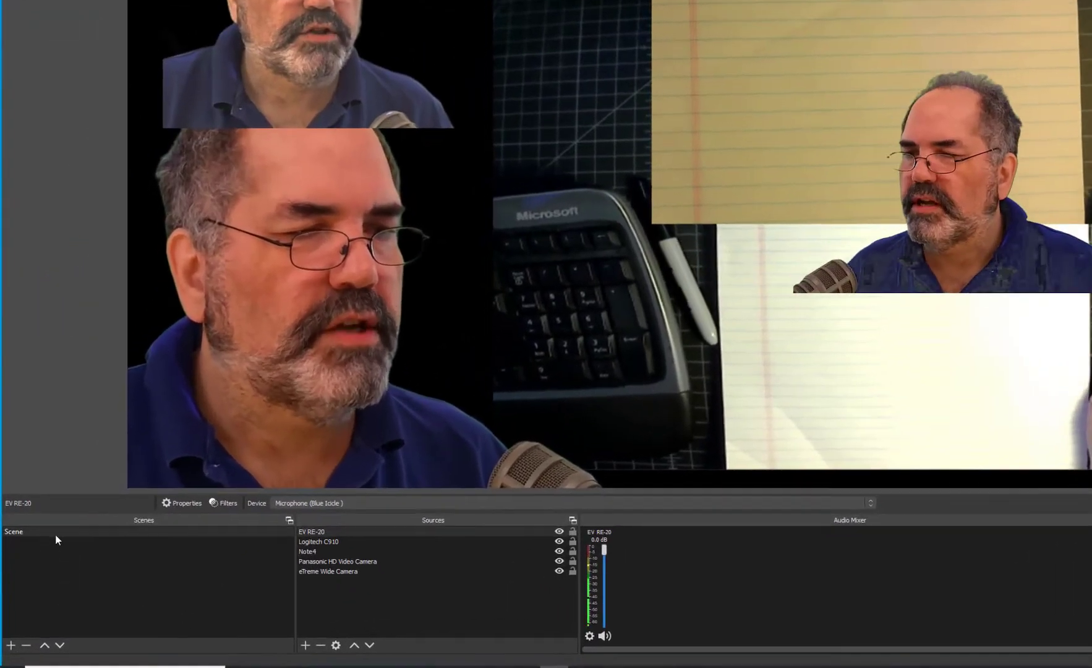
# Duplicate the scene, keeping the default name Scene 2.
pyautogui.rightClick(49, 550)
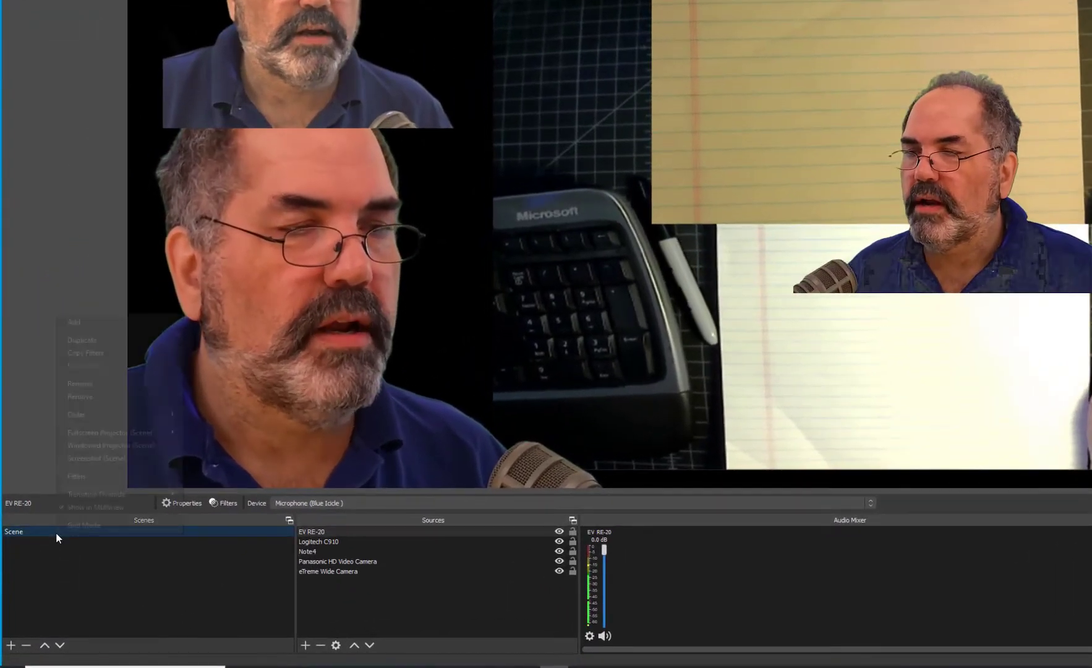
pyautogui.click(103, 341)
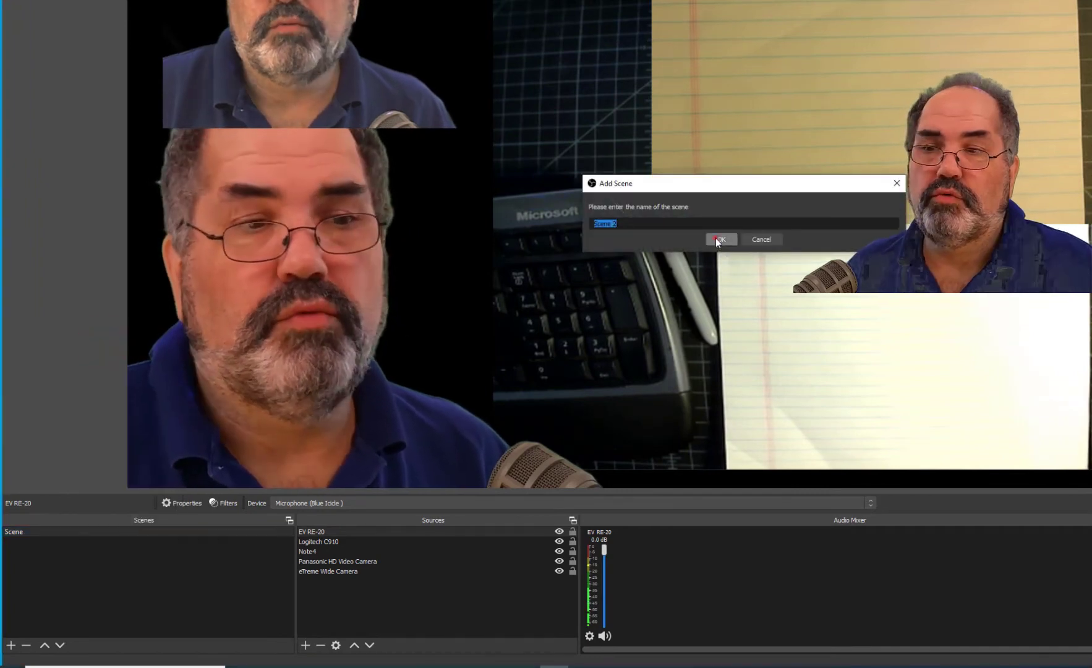
pyautogui.click(720, 240)
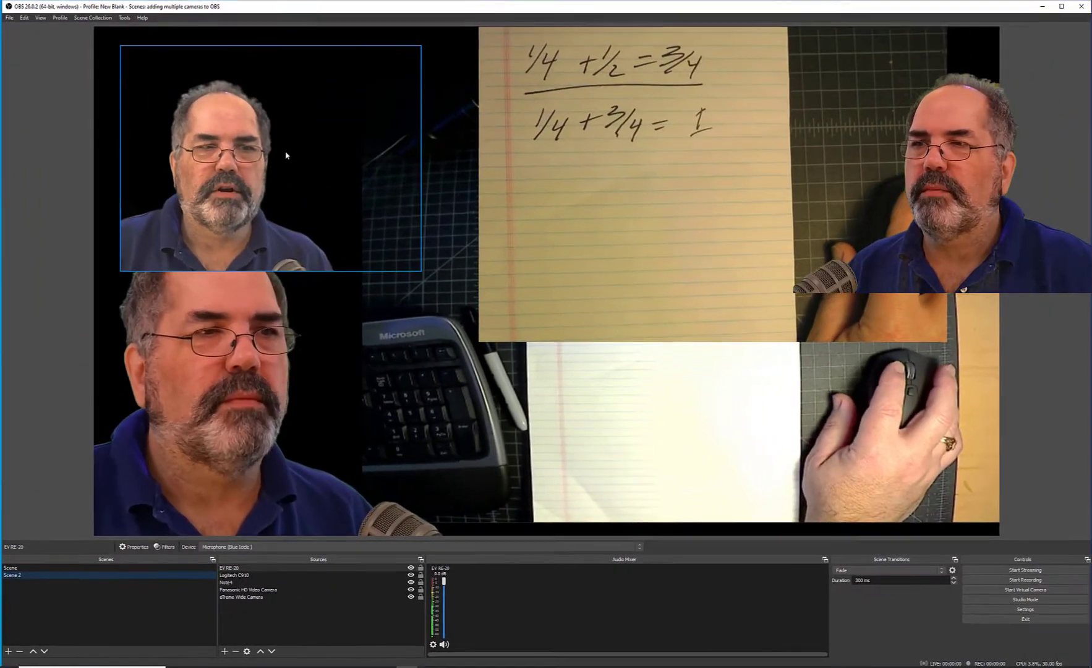
# Remove the Logitech C910 webcam source from Scene 2.
pyautogui.click(285, 155)
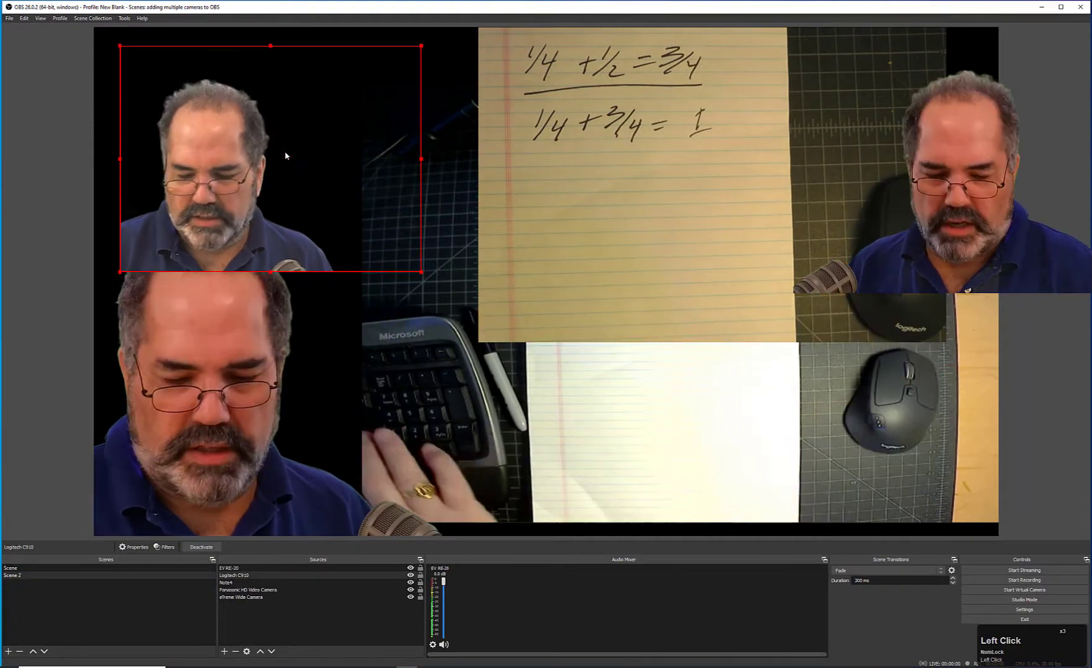
pyautogui.press('Delete')
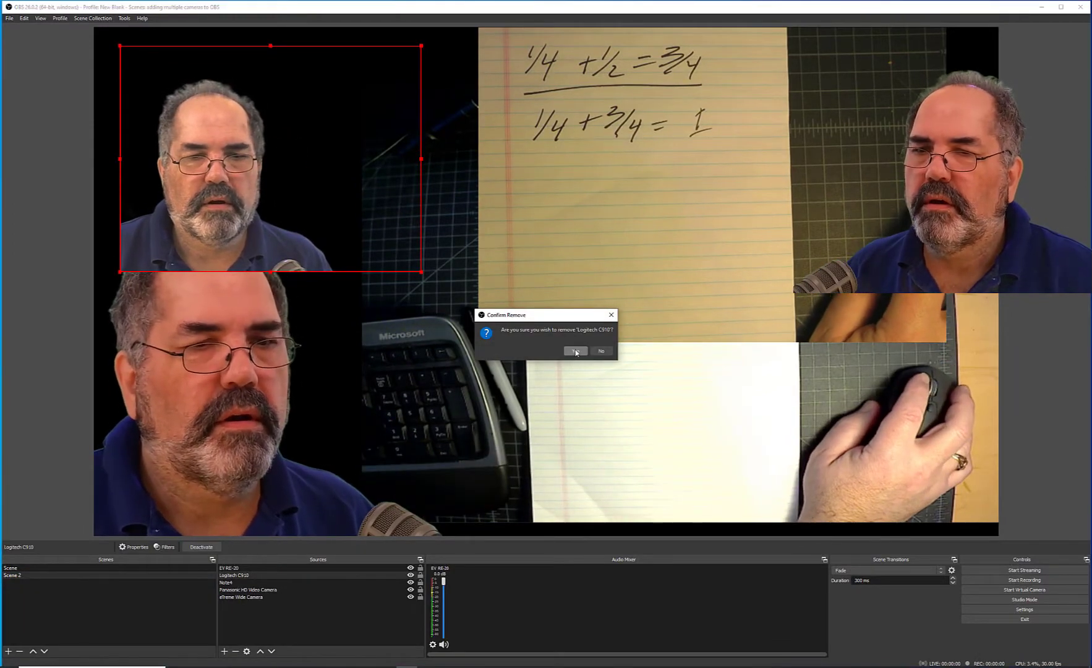
pyautogui.click(575, 351)
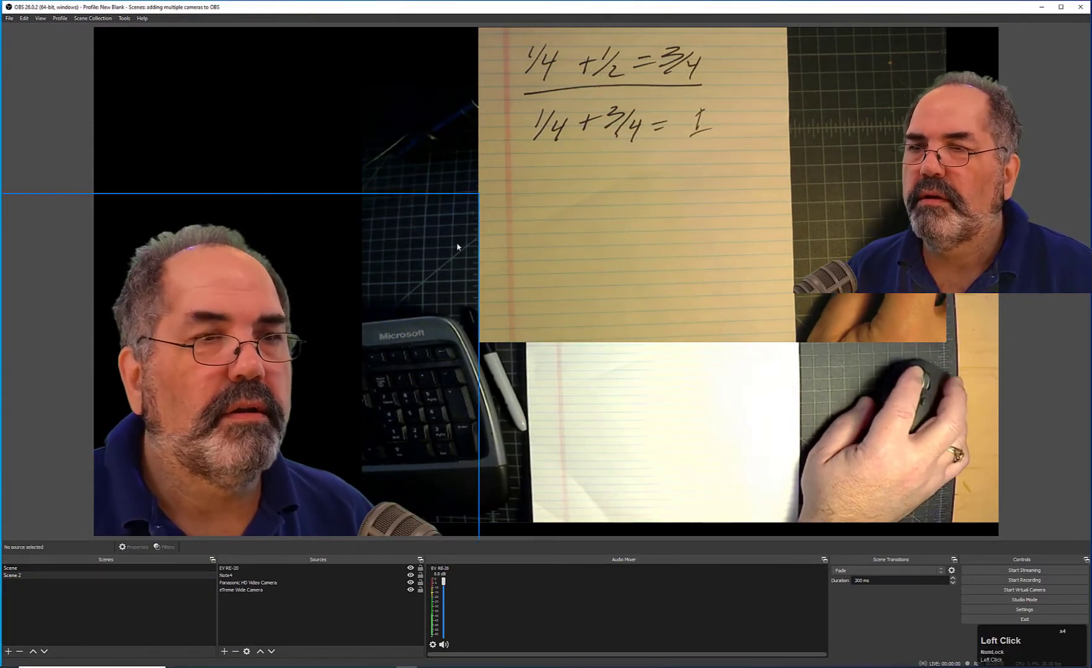
# Compare Scene with Scene 2, then move the Note4 webcam in Scene 2 slightly up and right.
pyautogui.click(24, 567)
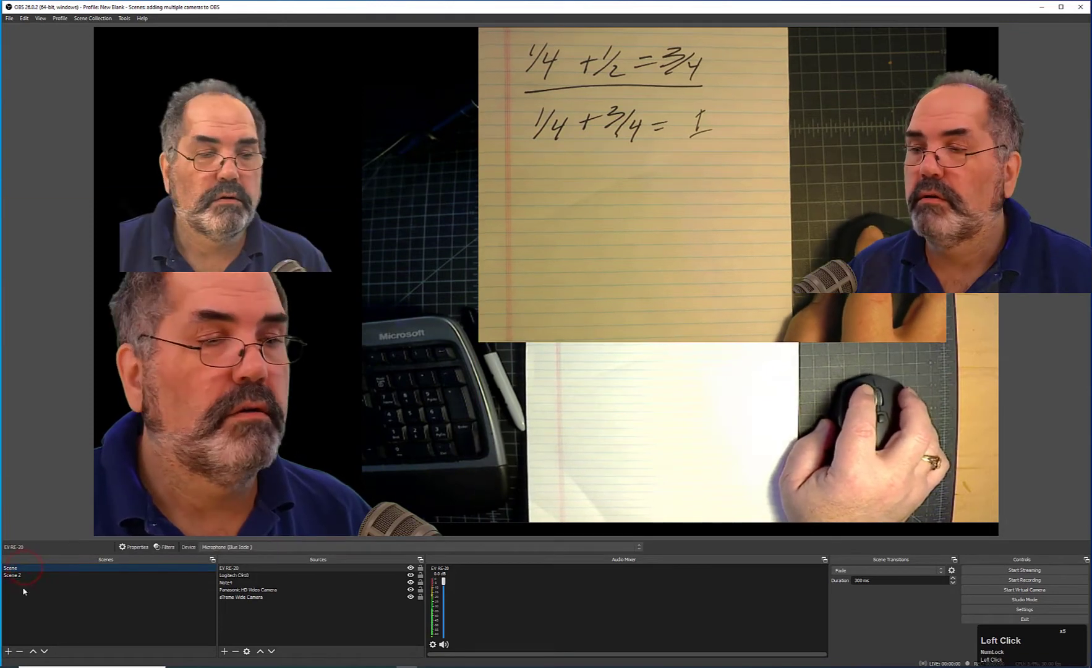
pyautogui.click(13, 576)
pyautogui.moveTo(229, 414); pyautogui.dragTo(264, 369)
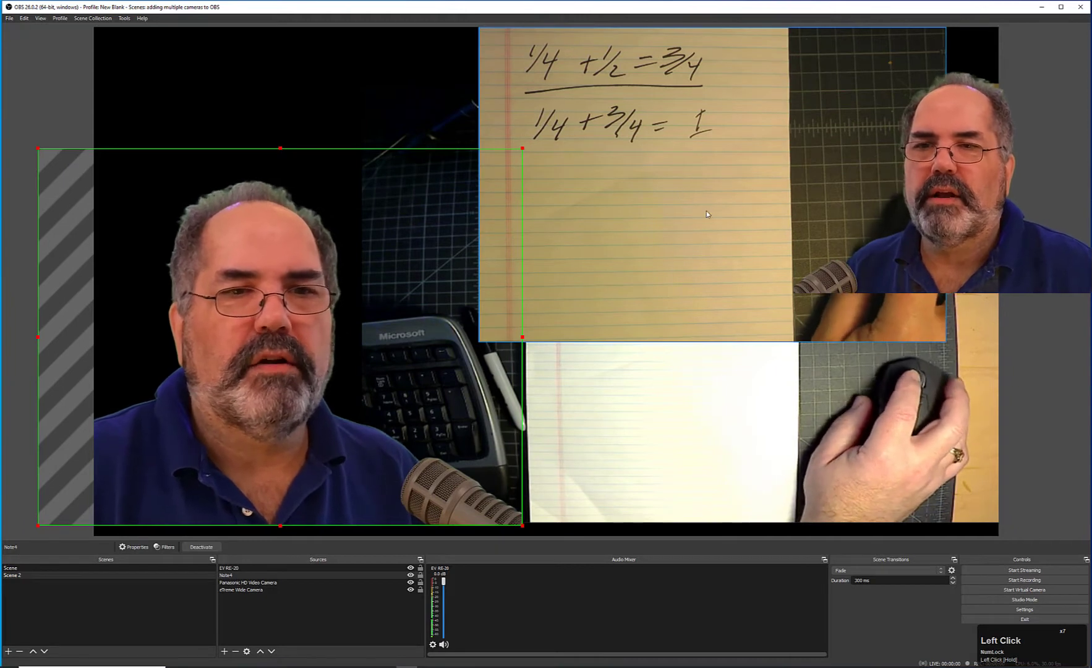
# Enlarge the Panasonic HD Video Camera source and reposition it to fill the canvas's right side.
pyautogui.moveTo(694, 160); pyautogui.dragTo(695, 289)
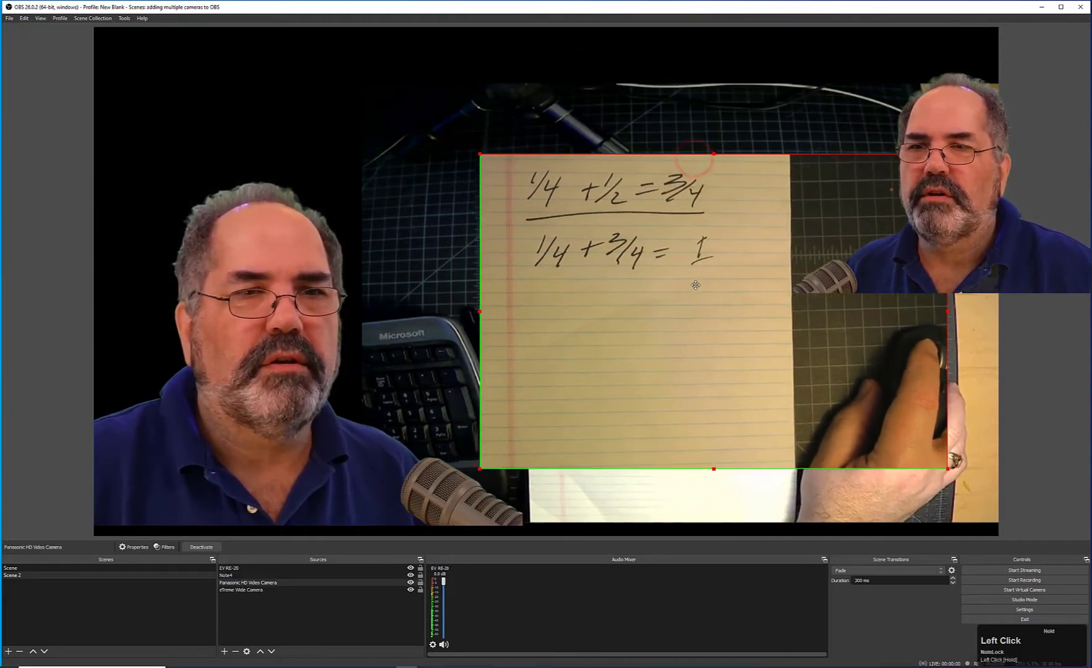
pyautogui.moveTo(948, 154); pyautogui.dragTo(1004, 80)
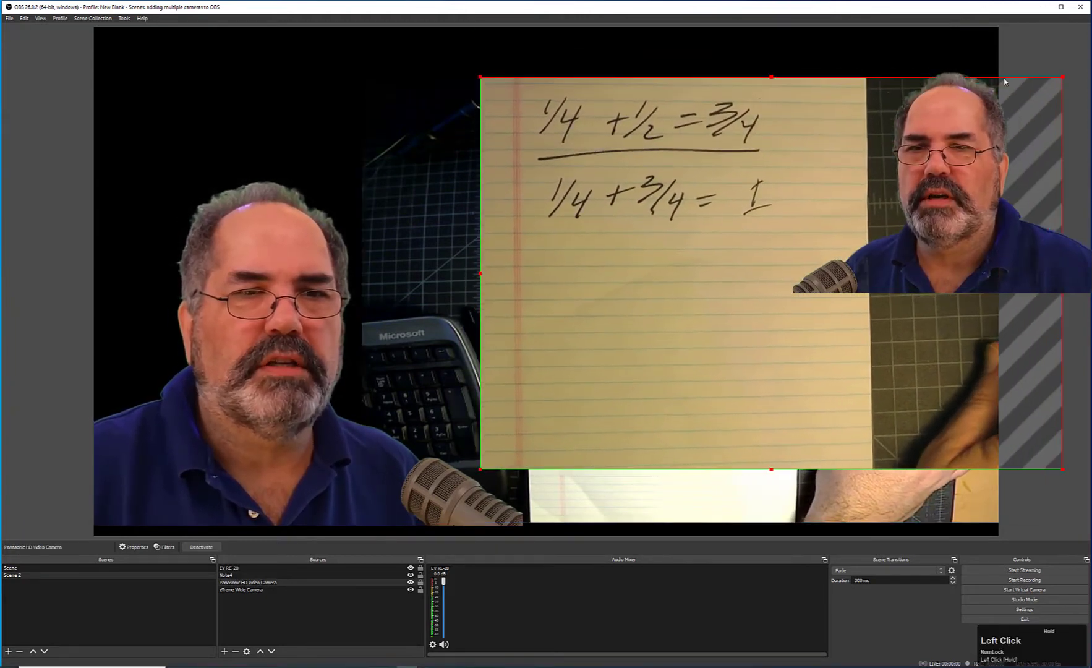
pyautogui.moveTo(948, 128); pyautogui.dragTo(885, 155)
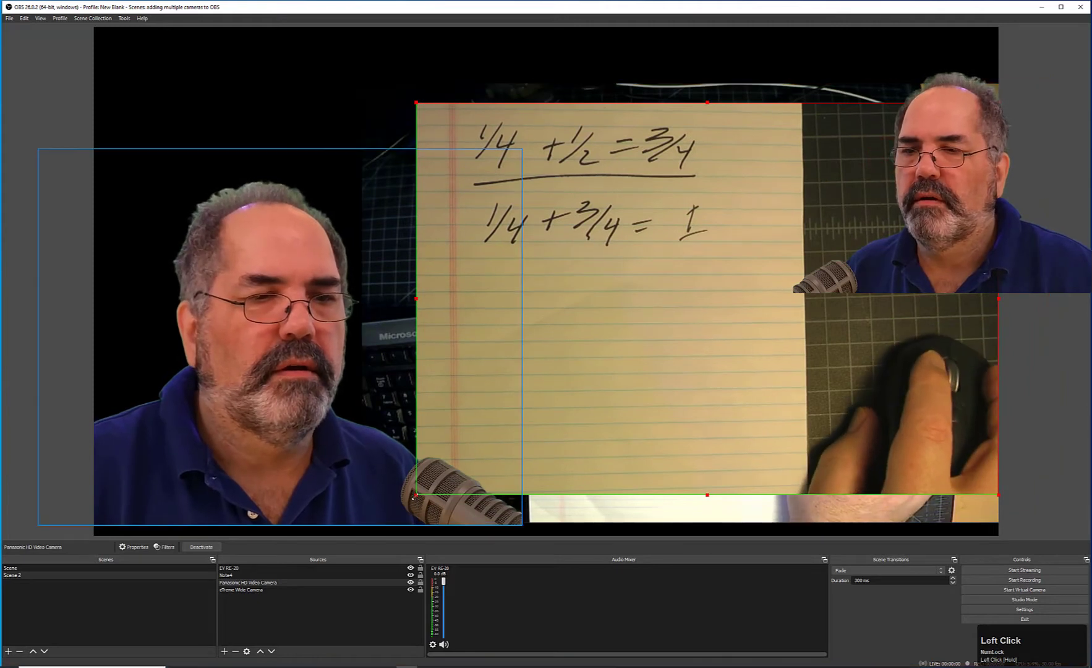
pyautogui.moveTo(414, 497); pyautogui.dragTo(308, 569)
pyautogui.moveTo(538, 446); pyautogui.dragTo(608, 389)
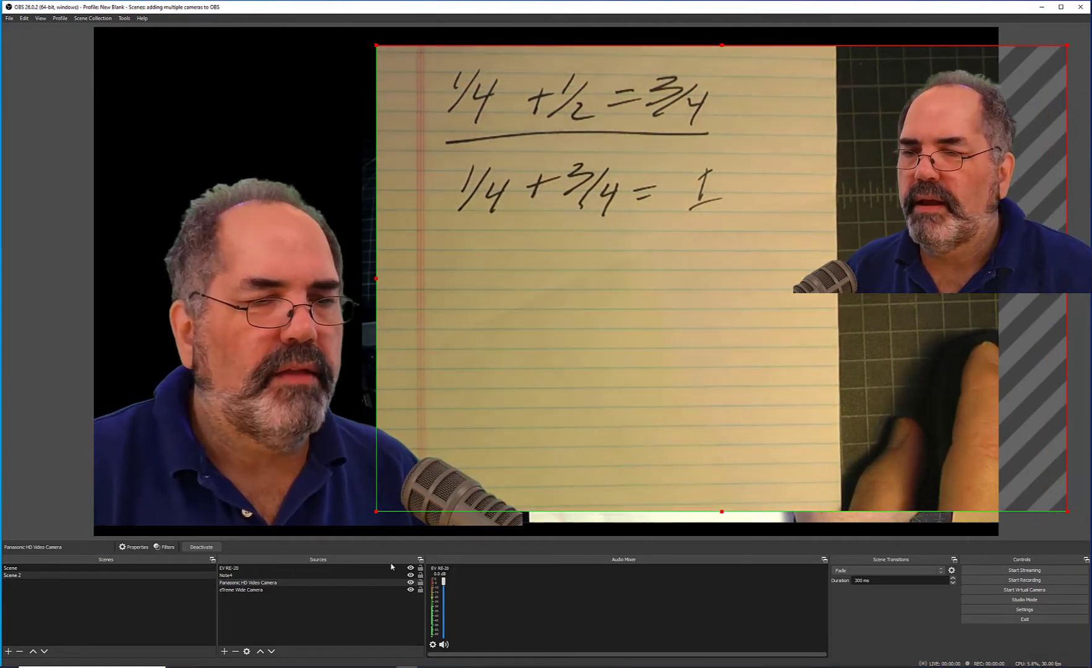
# Duplicate Scene 2, keeping the default name Scene 3.
pyautogui.click(189, 608)
pyautogui.rightClick(68, 581)
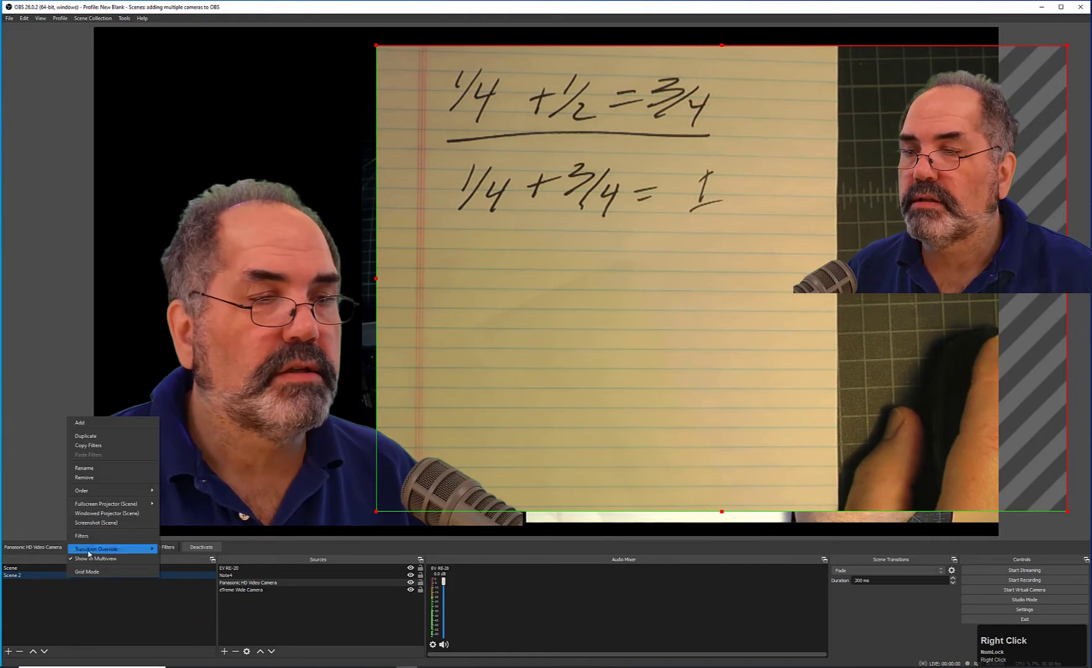
pyautogui.click(126, 440)
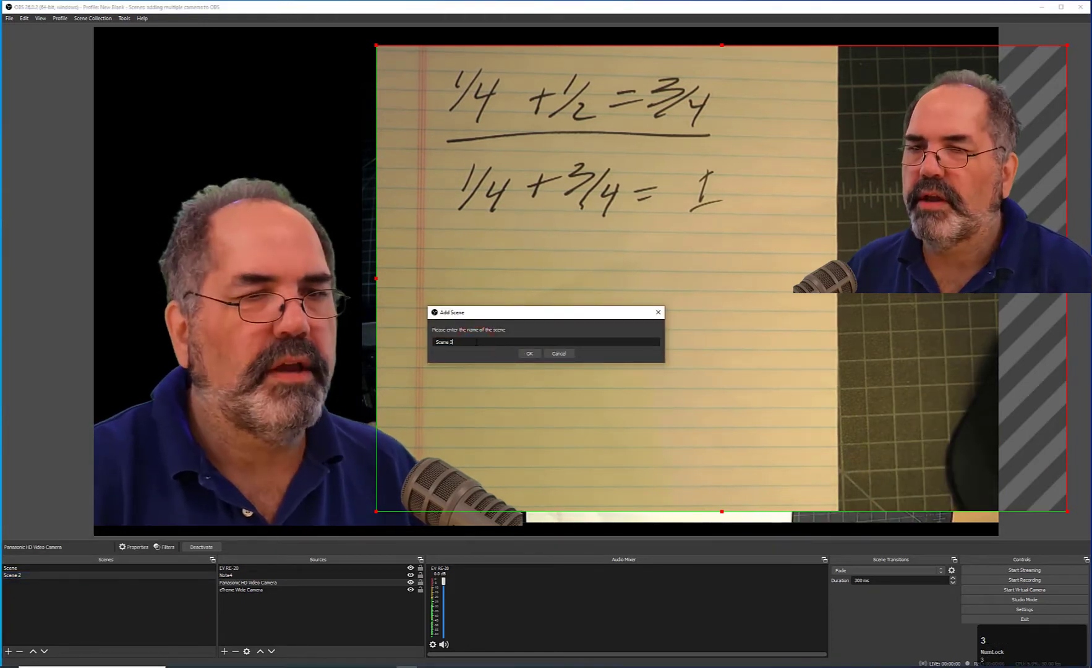
pyautogui.click(529, 355)
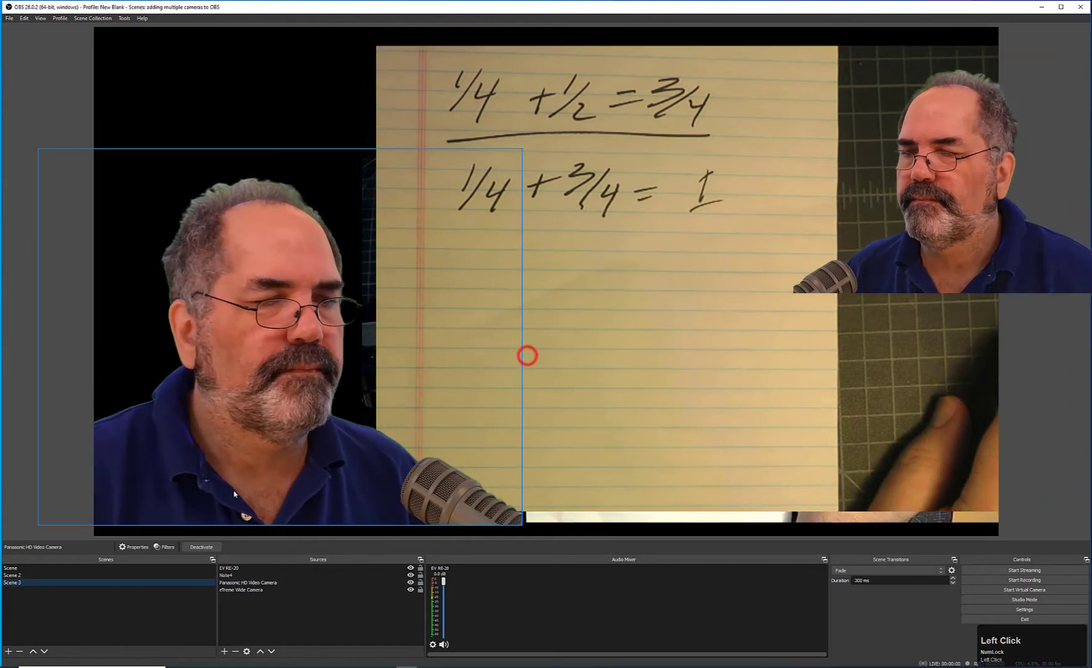
# Remove the eXtreme Wide Camera source from Scene 2.
pyautogui.click(54, 574)
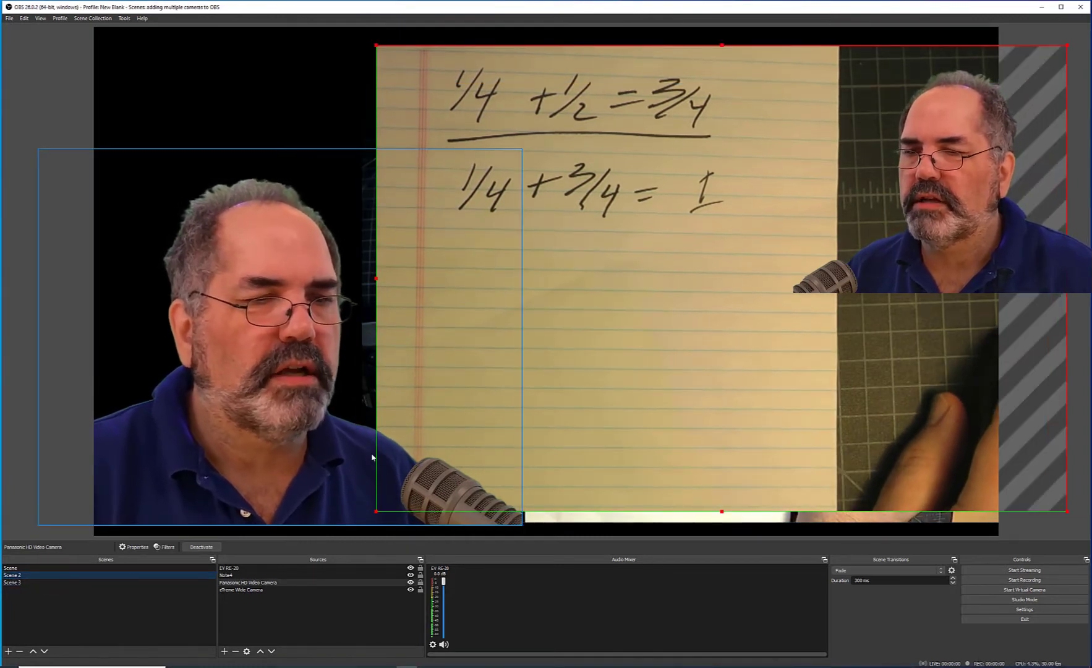
pyautogui.click(558, 516)
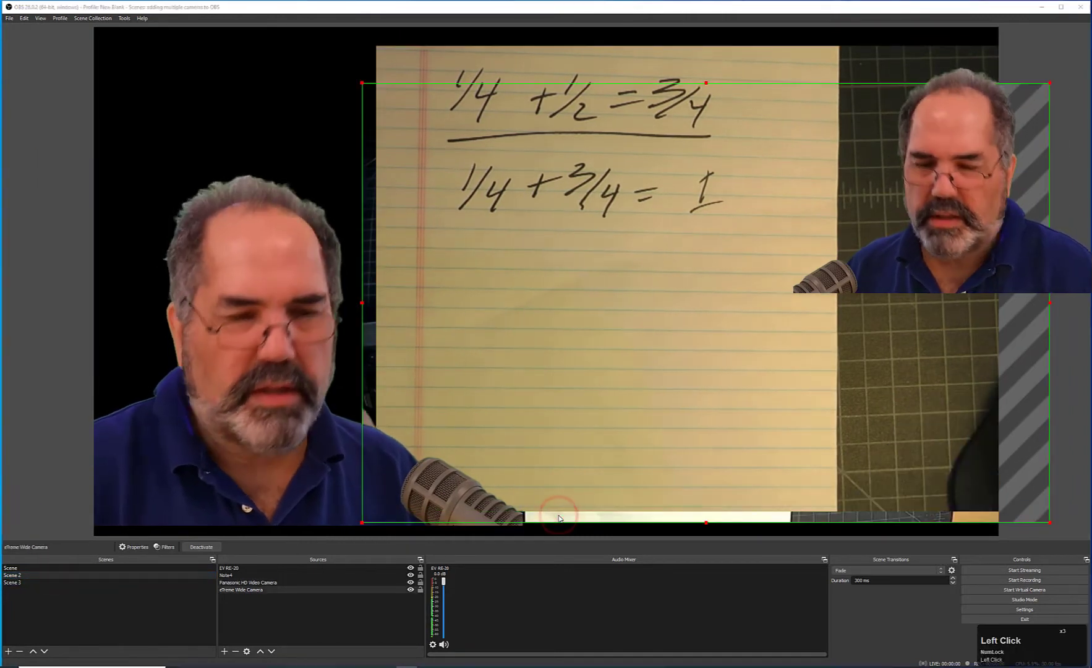
pyautogui.press('Delete')
pyautogui.click(583, 350)
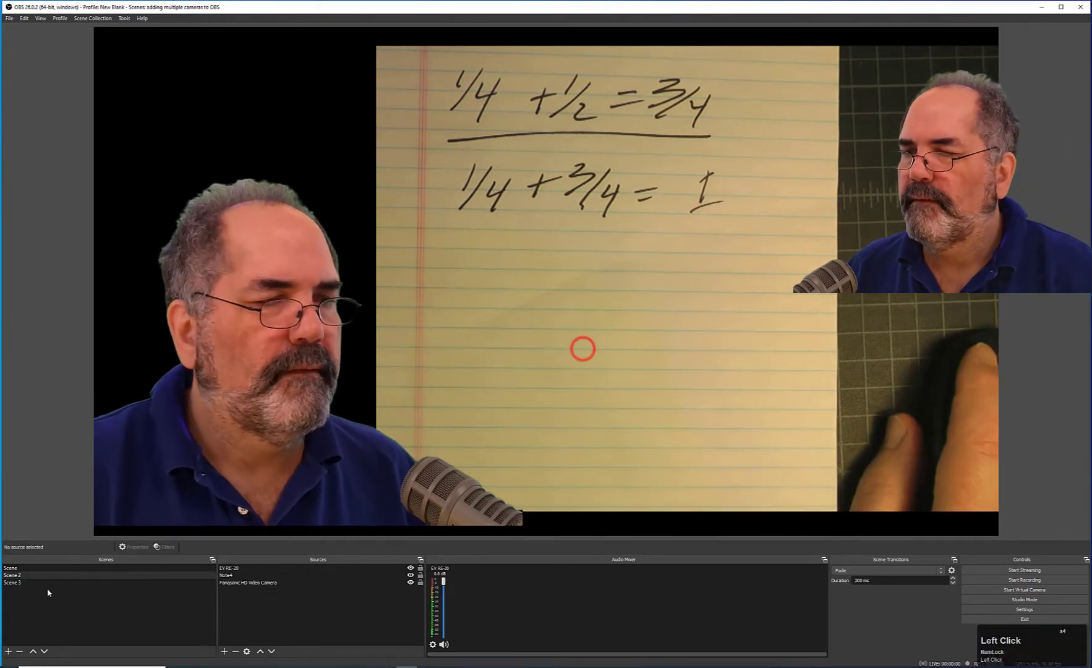
# Remove the Panasonic HD Video Camera source from Scene 3.
pyautogui.click(436, 396)
pyautogui.click(567, 392)
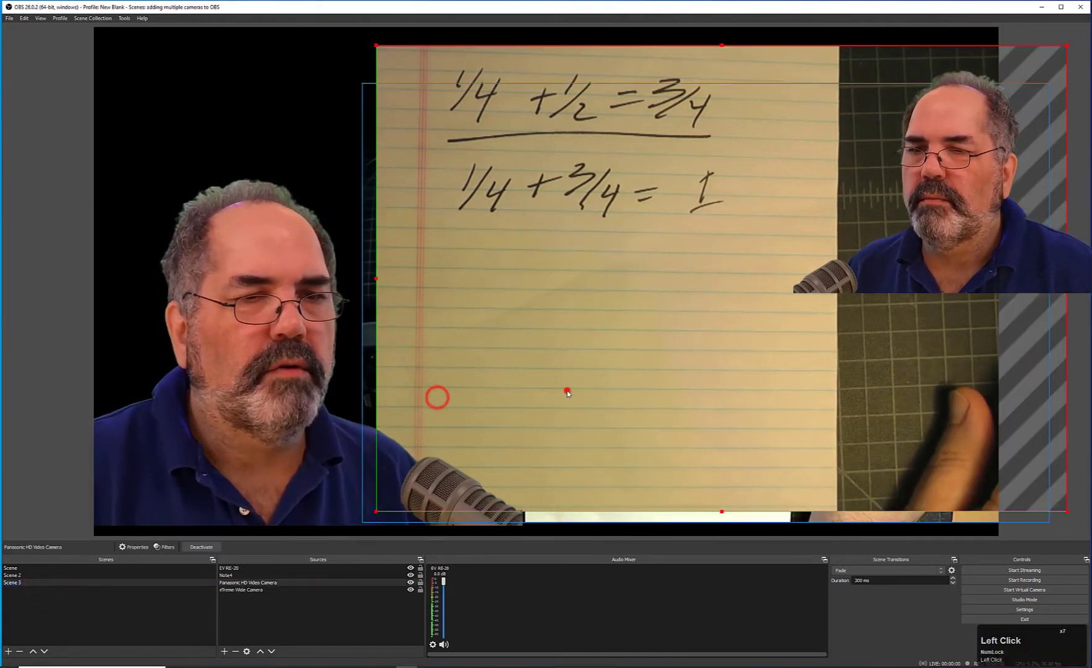
pyautogui.press('Delete')
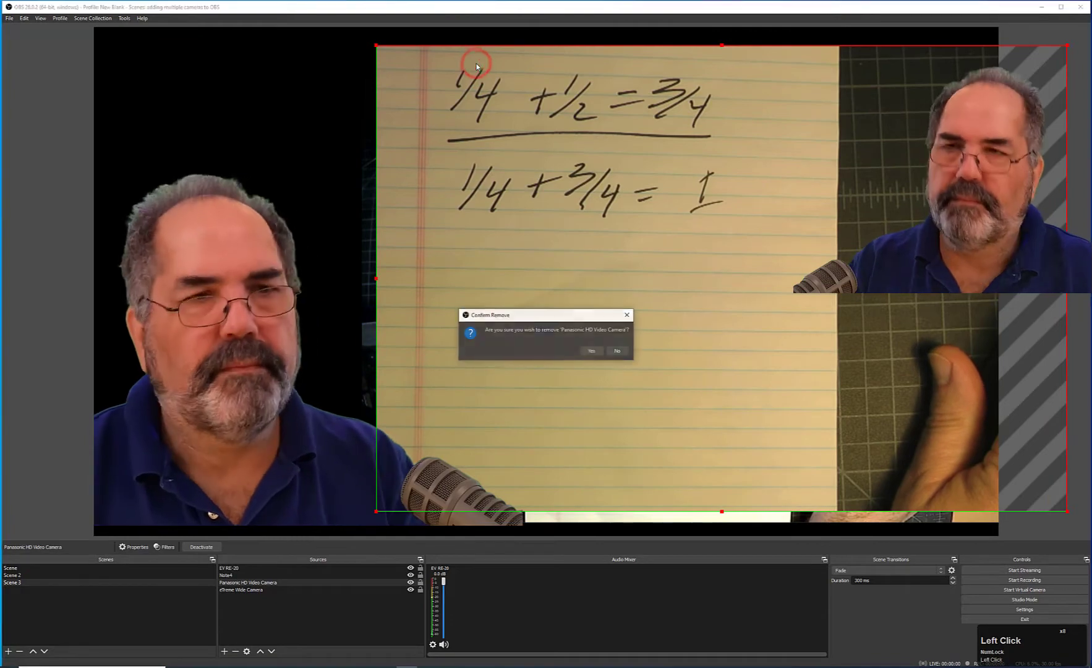
pyautogui.click(591, 348)
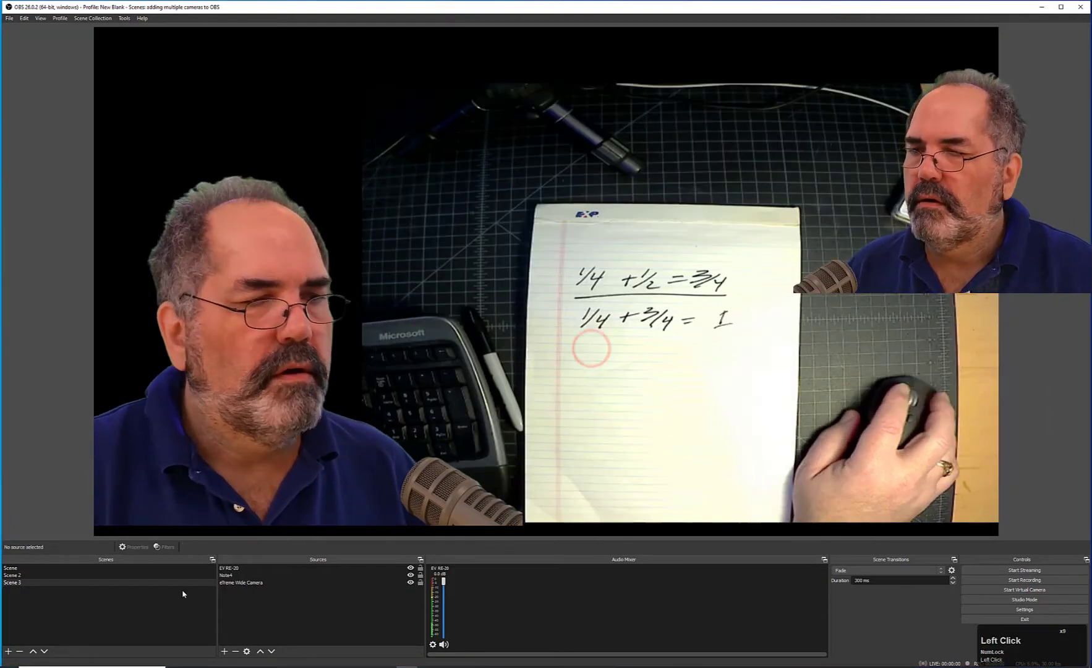
# Switch between Scene, Scene 2 and Scene 3 to compare their camera layouts.
pyautogui.click(87, 576)
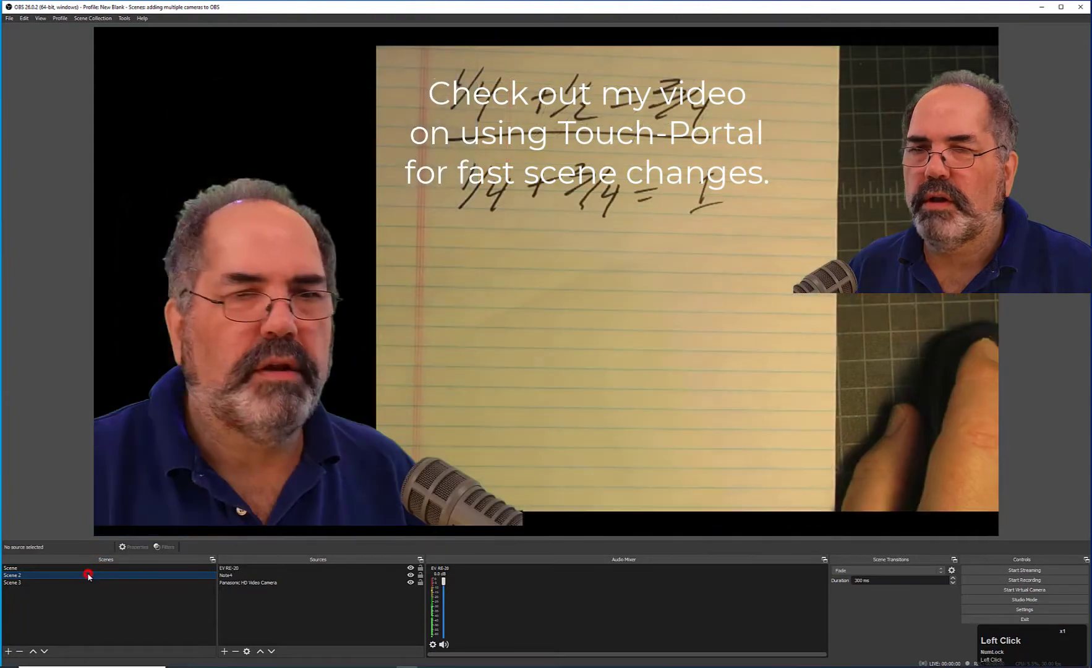
pyautogui.click(89, 583)
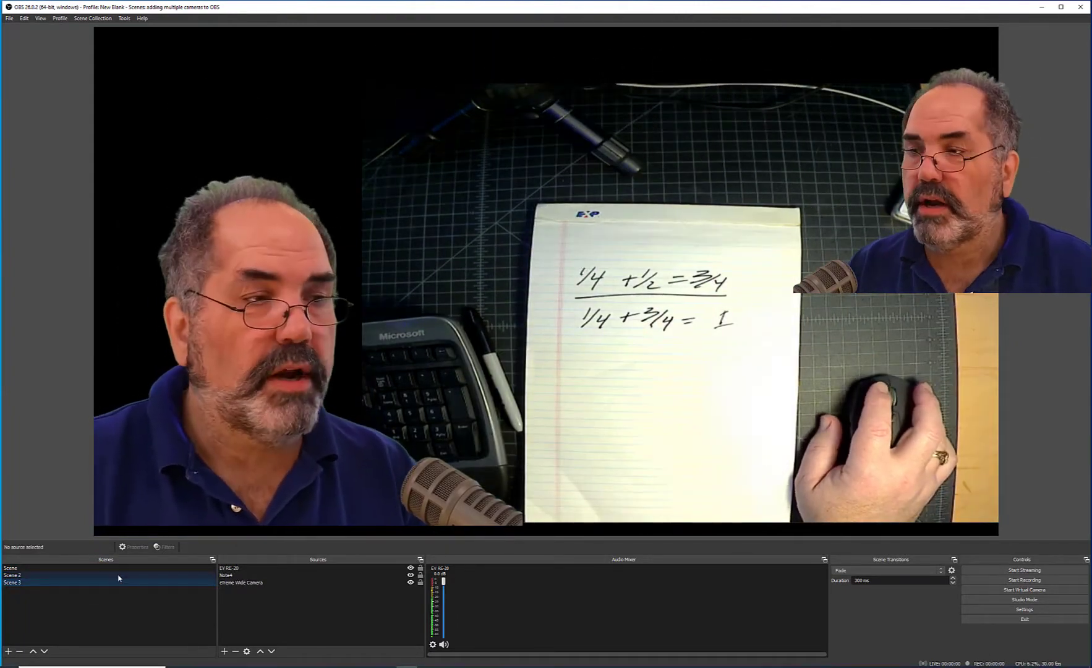
pyautogui.press('Up')
pyautogui.press('Down')
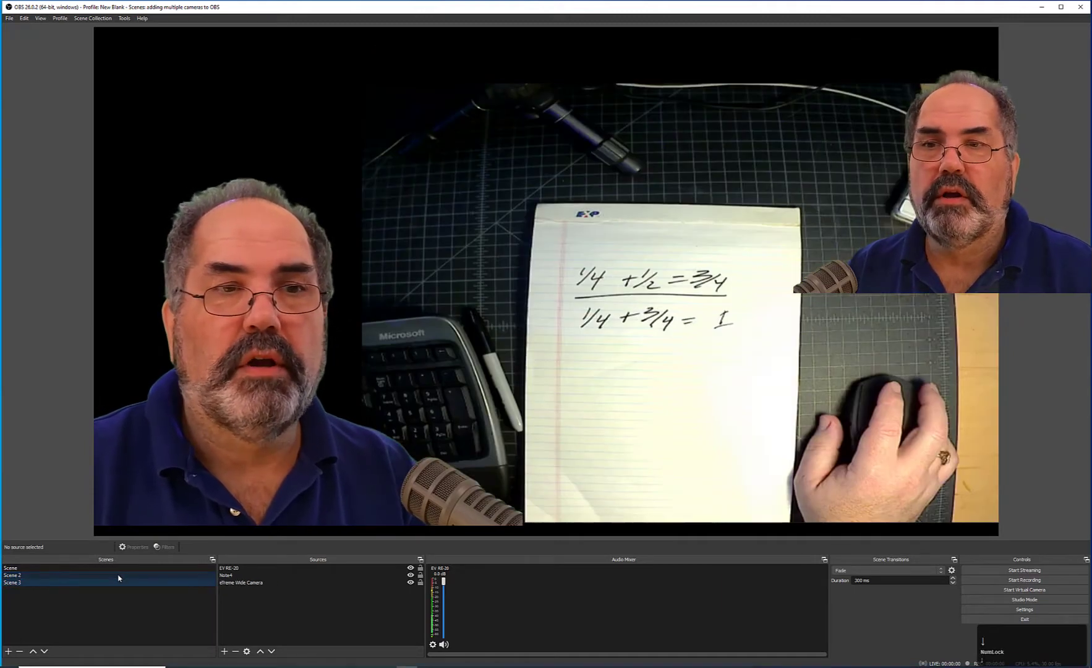
pyautogui.press('Up')
pyautogui.press('Down')
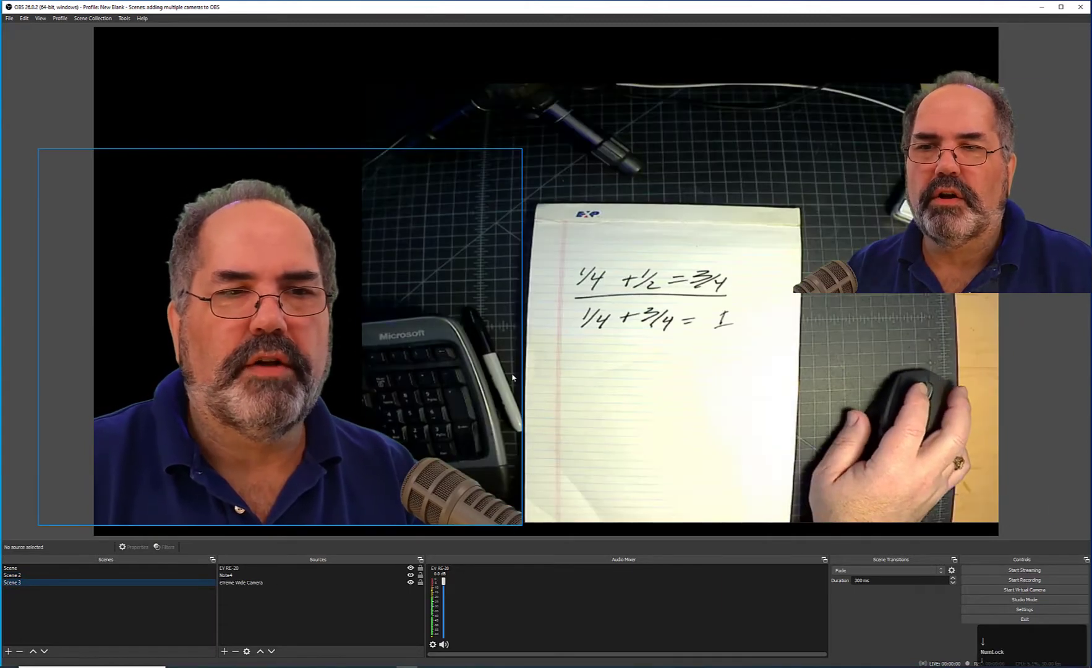
pyautogui.press('Up')
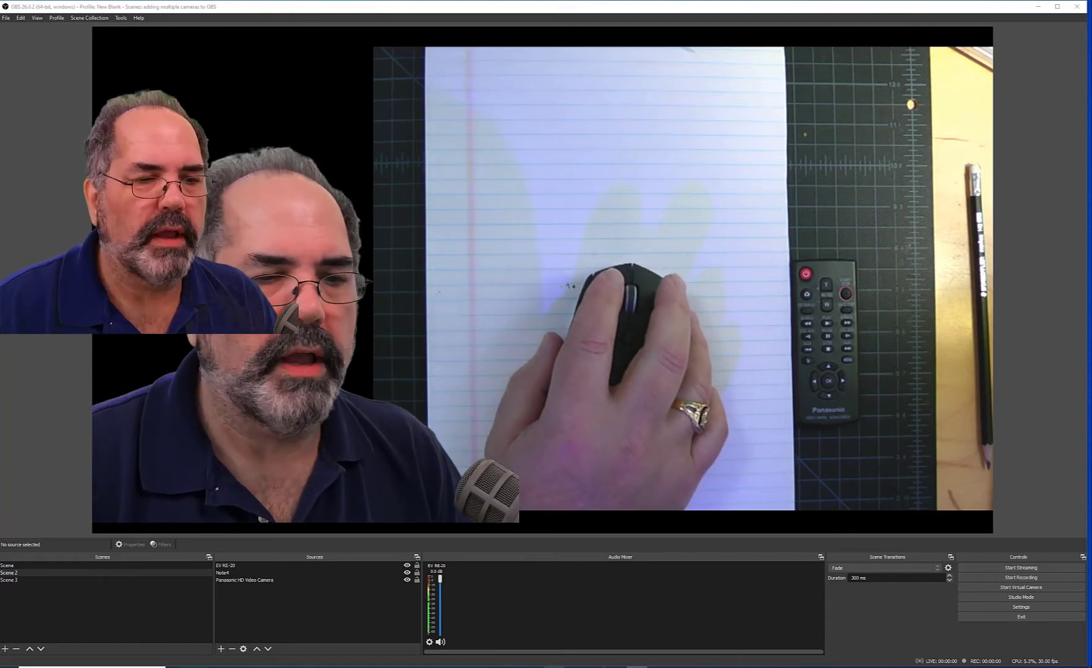
# Switch to Zoom, bring the Zoom Meeting window into view and minimize the main Zoom window.
pyautogui.click(532, 667)
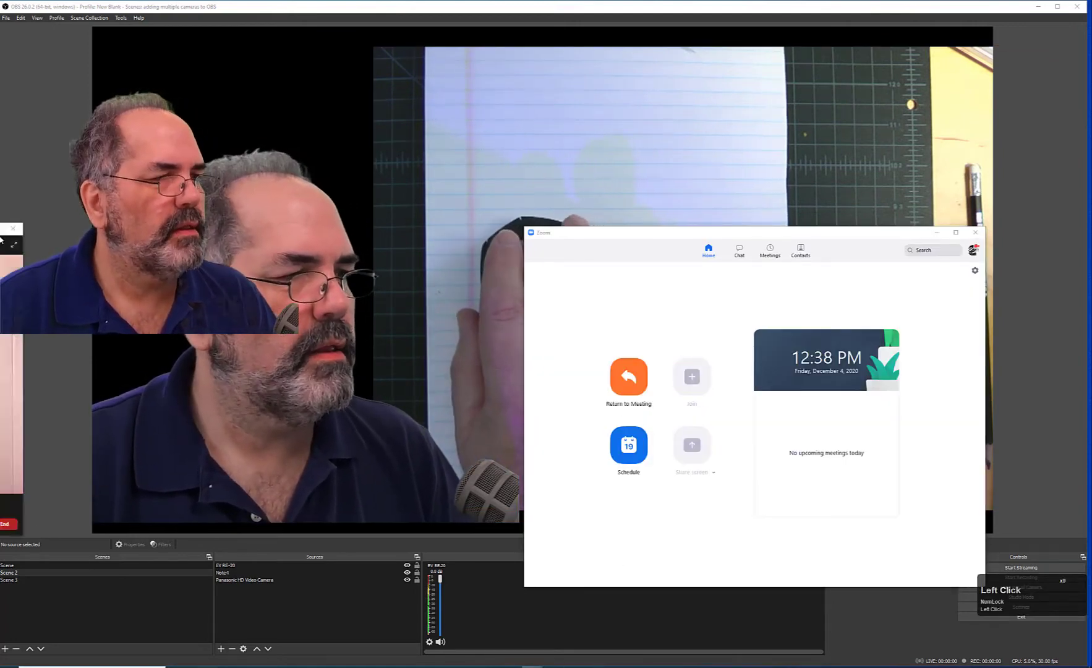
pyautogui.moveTo(1, 240); pyautogui.dragTo(404, 368)
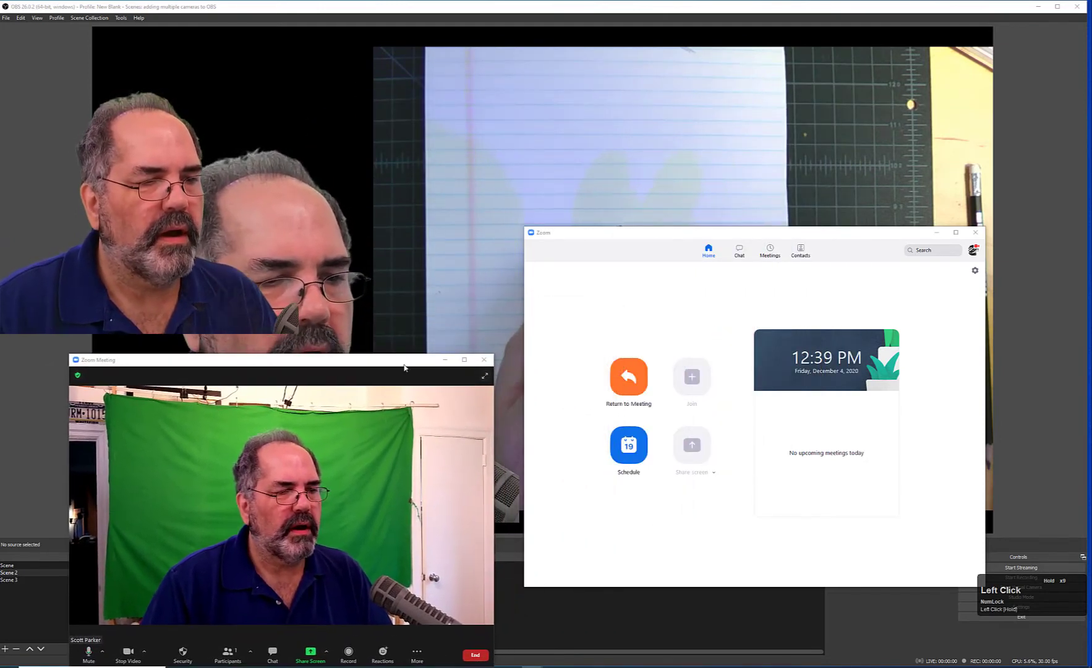
pyautogui.click(937, 232)
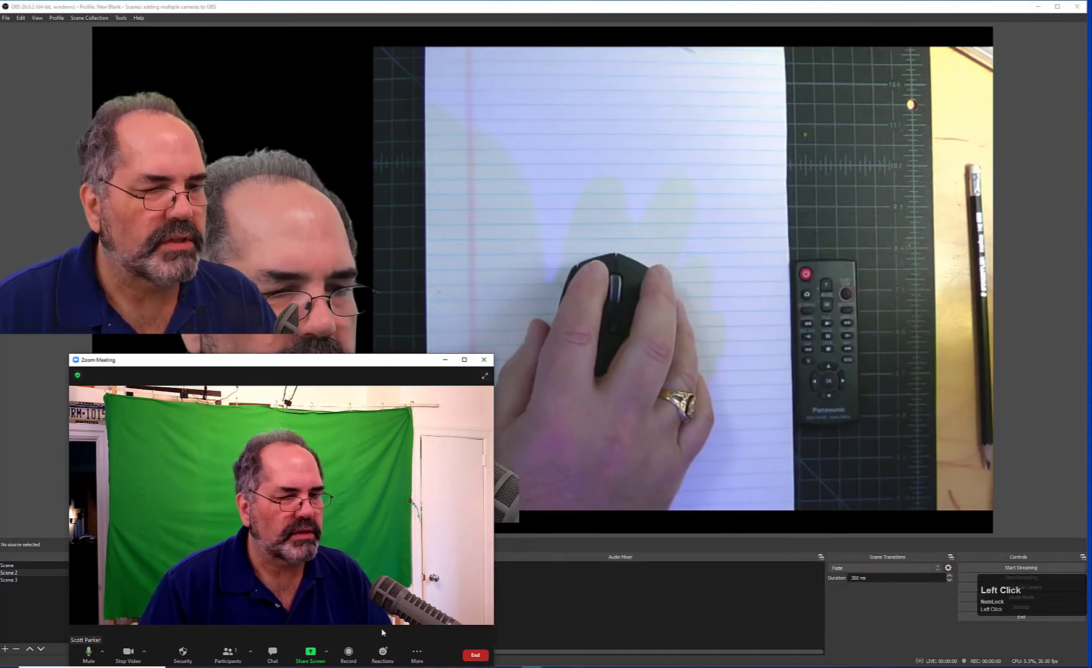
# Start recording the Zoom meeting and select OBS-Camera as the meeting's video camera.
pyautogui.click(349, 653)
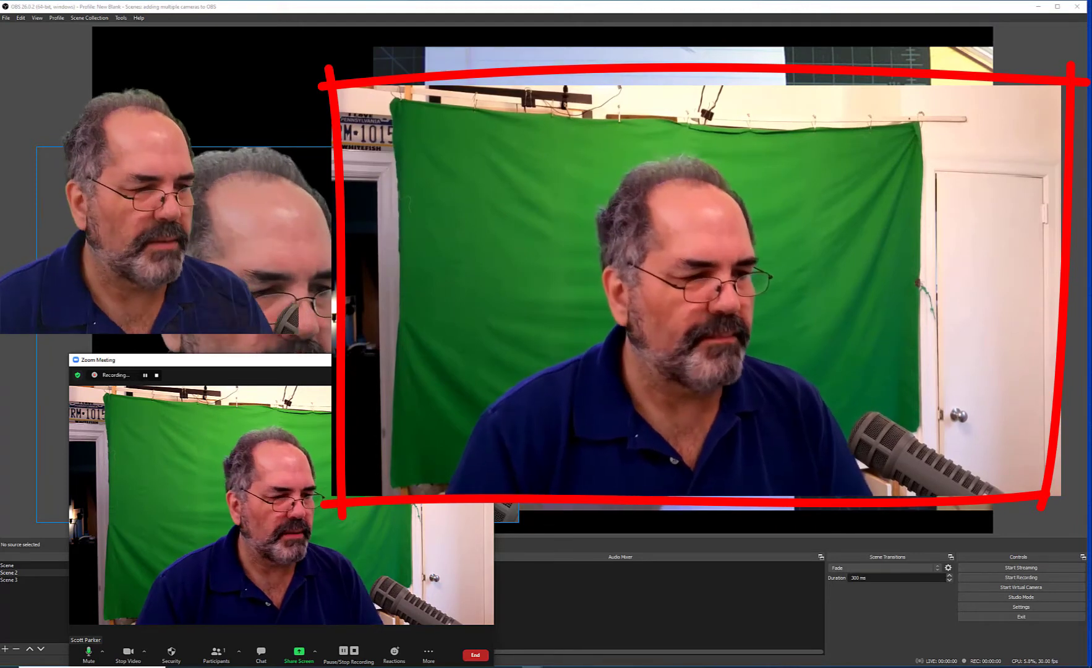
pyautogui.click(144, 651)
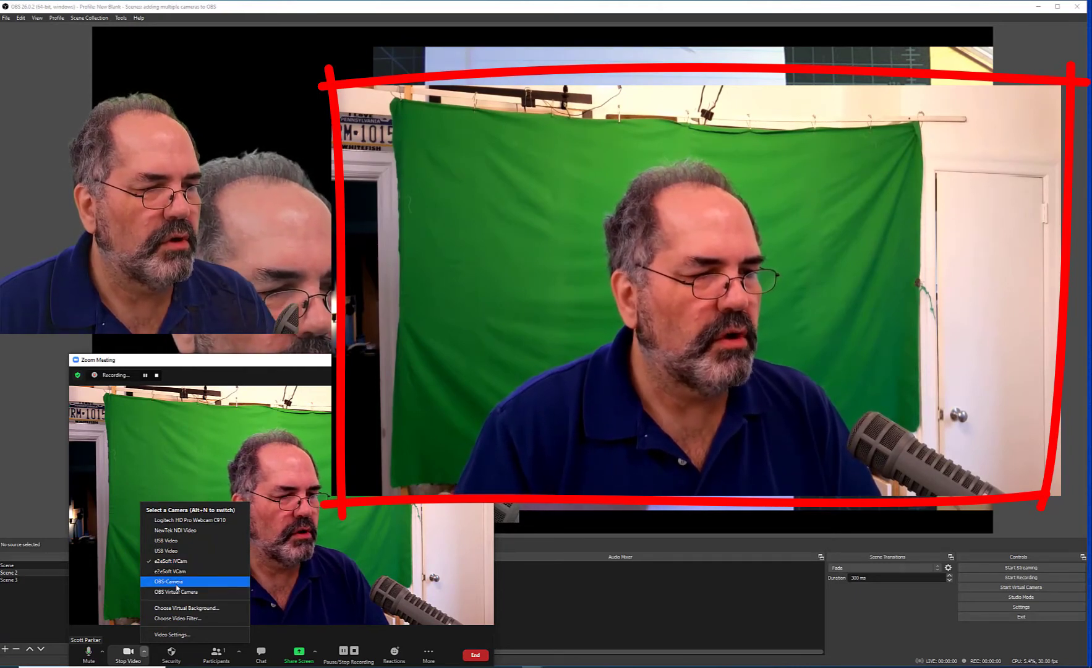
pyautogui.click(177, 587)
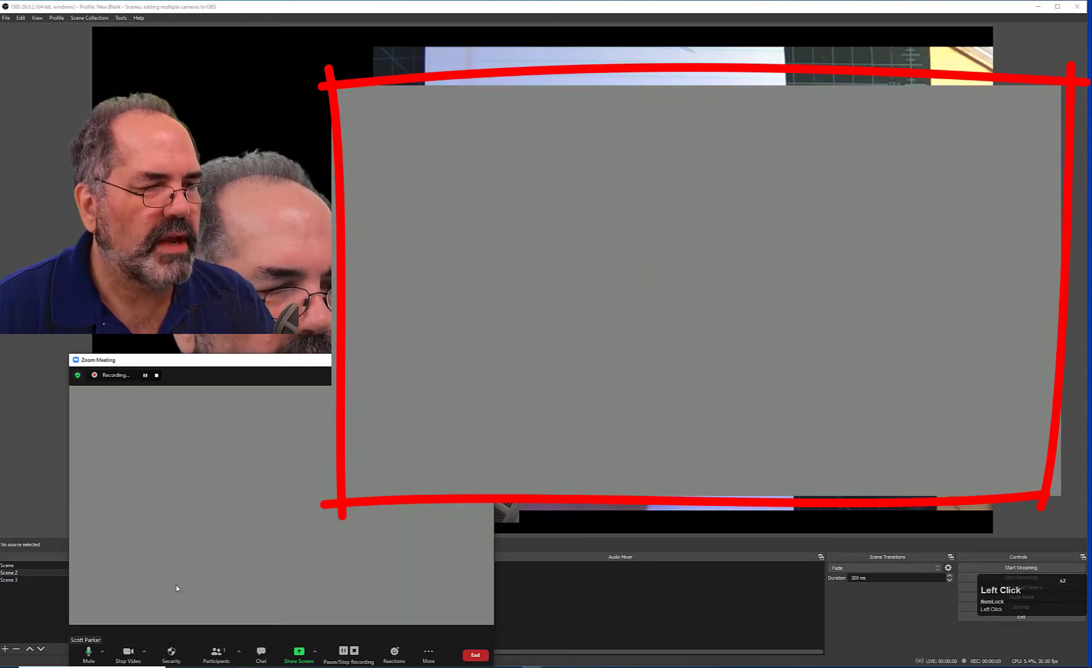
# Switch the meeting camera to OBS Virtual Camera and start the virtual camera in OBS.
pyautogui.click(144, 652)
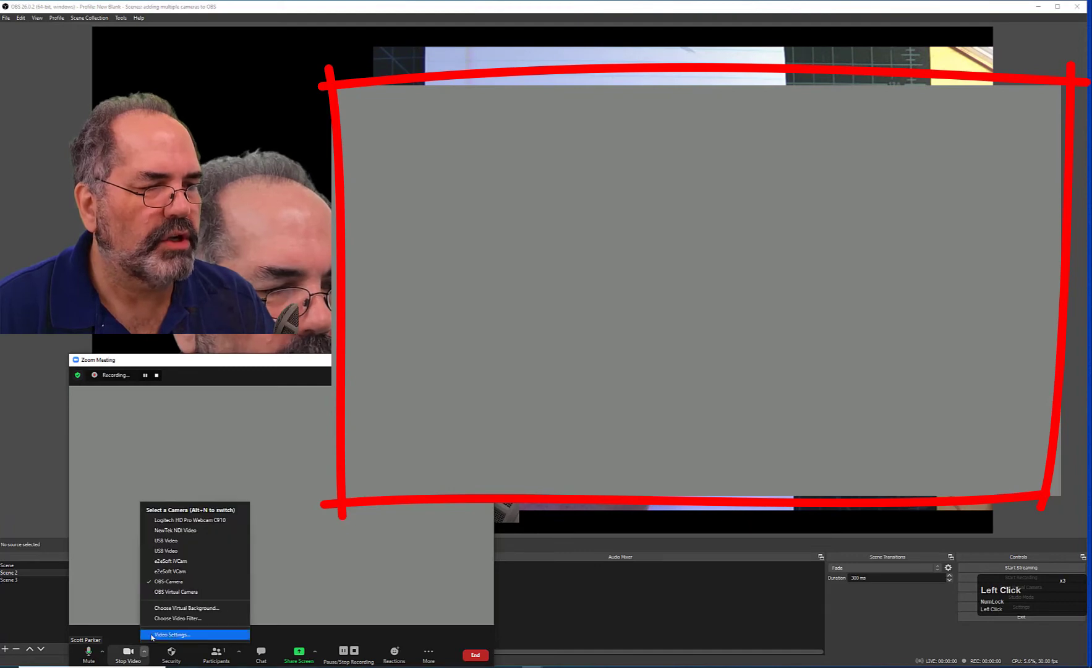
pyautogui.click(170, 591)
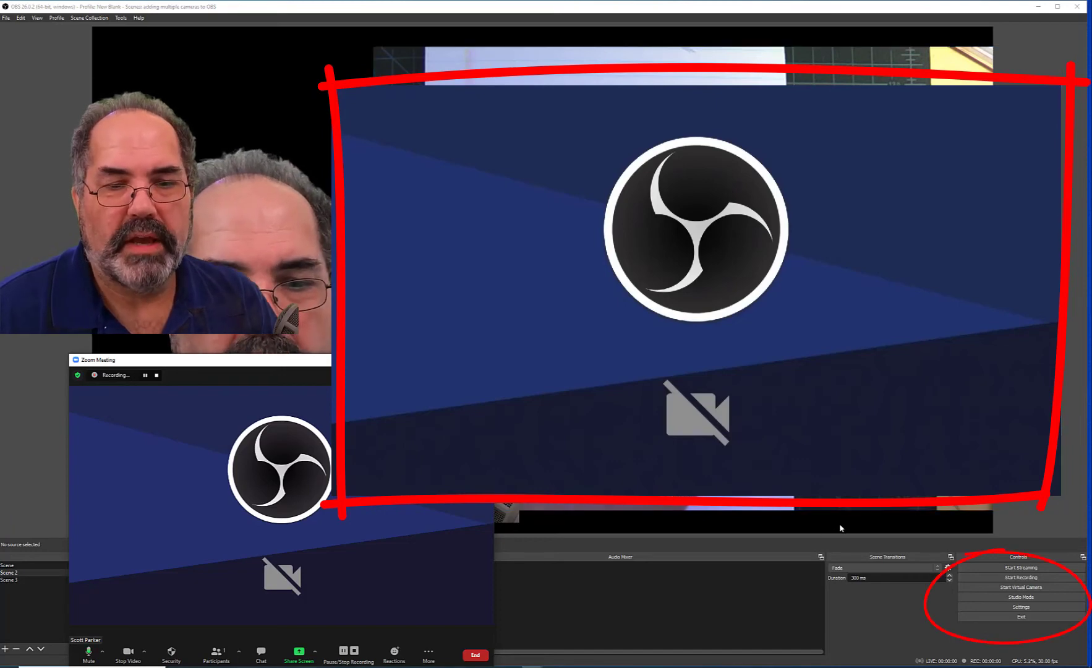
pyautogui.click(1024, 590)
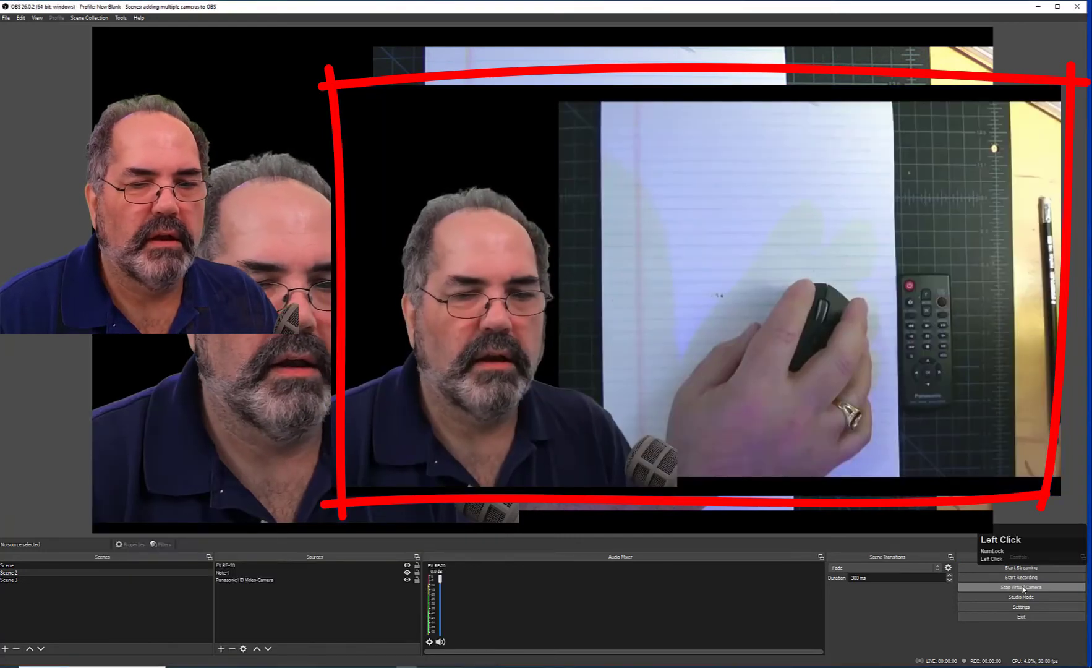
# Shrink the Zoom Meeting window and move it over the preview, then return to OBS.
pyautogui.moveTo(464, 658); pyautogui.dragTo(344, 567)
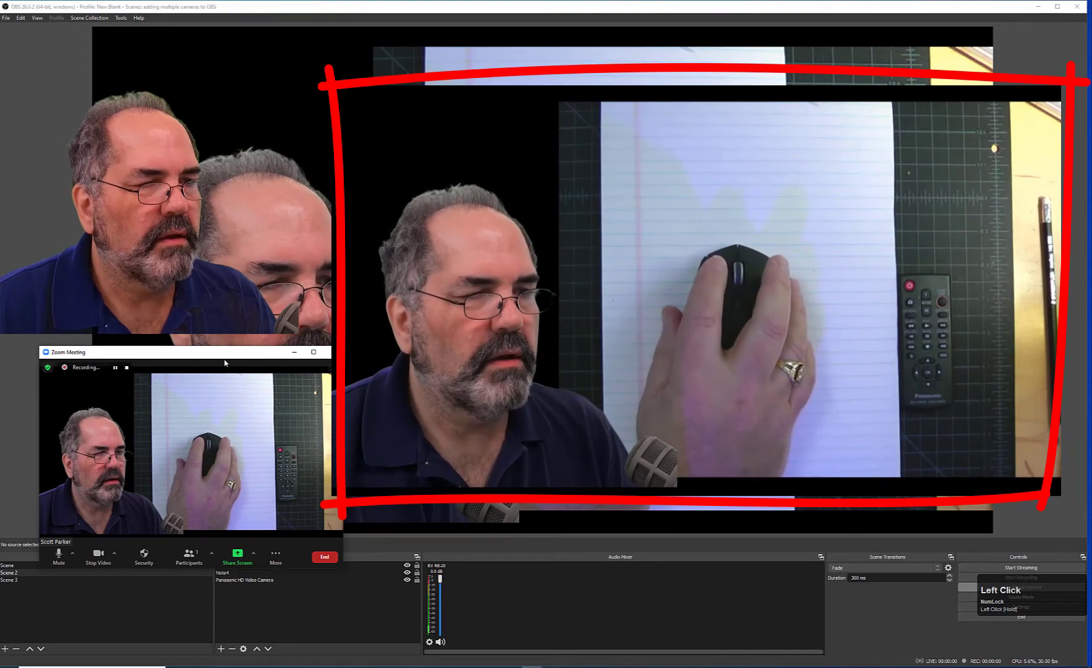
pyautogui.moveTo(226, 361); pyautogui.dragTo(277, 399)
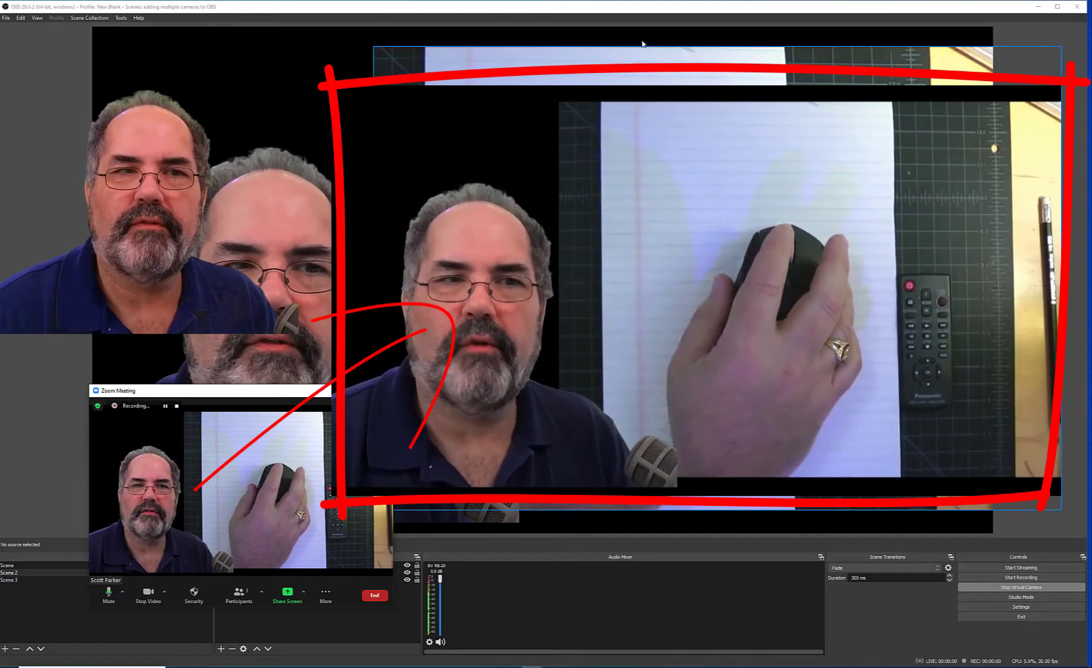
pyautogui.click(123, 456)
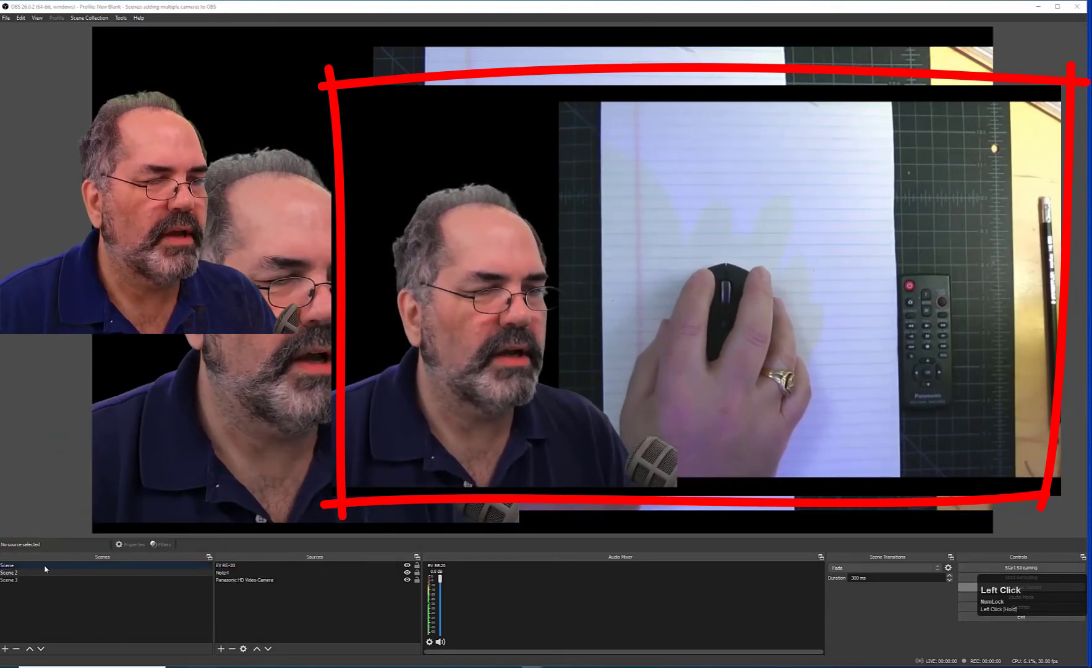
# Cycle through Scene, Scene 2 and Scene 3 to show each layout in the virtual camera feed.
pyautogui.click(45, 566)
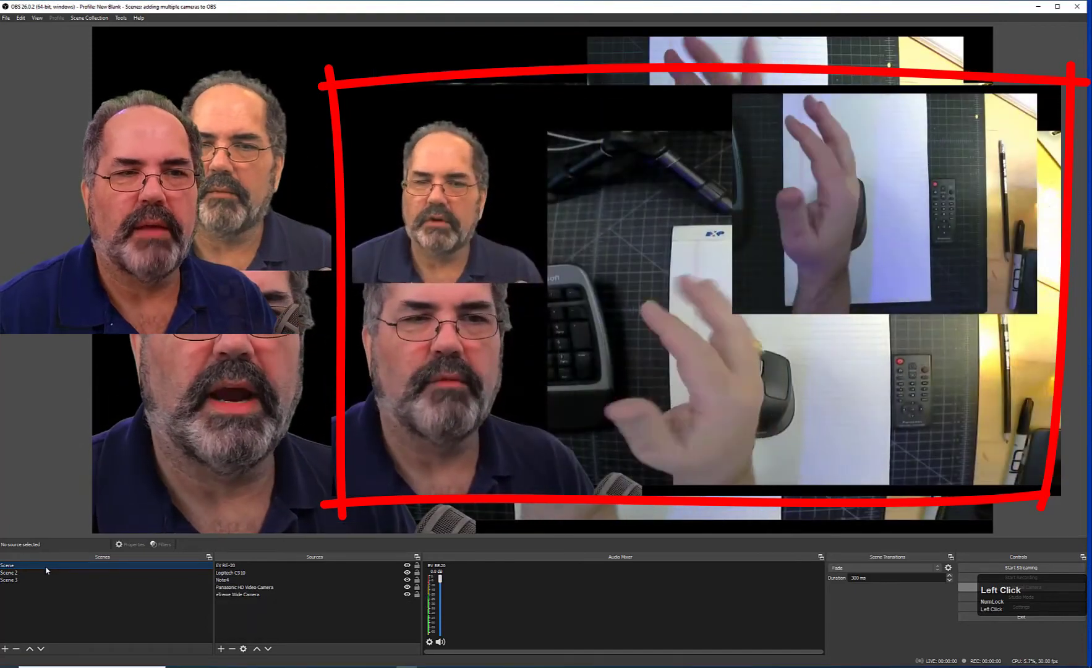
pyautogui.click(34, 573)
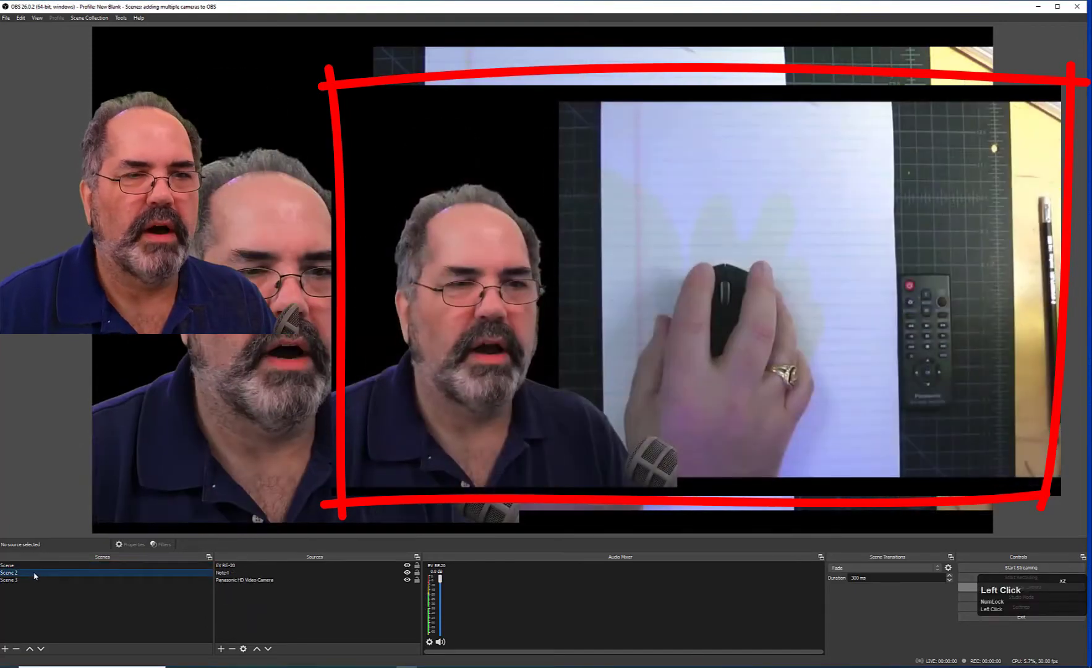
pyautogui.click(35, 579)
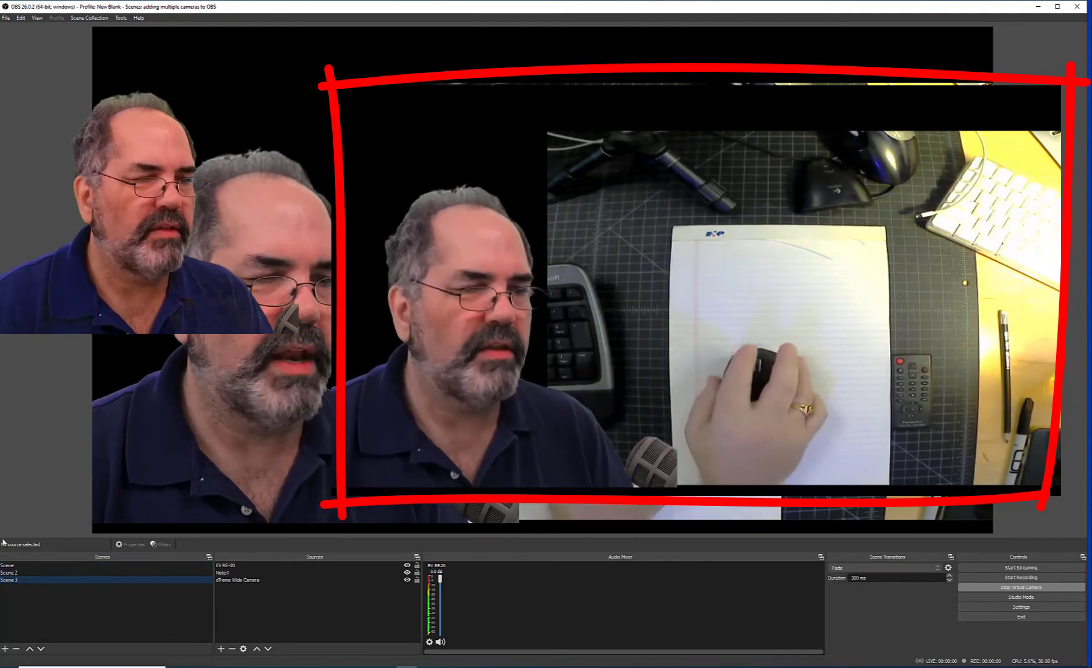
pyautogui.click(15, 573)
pyautogui.click(12, 566)
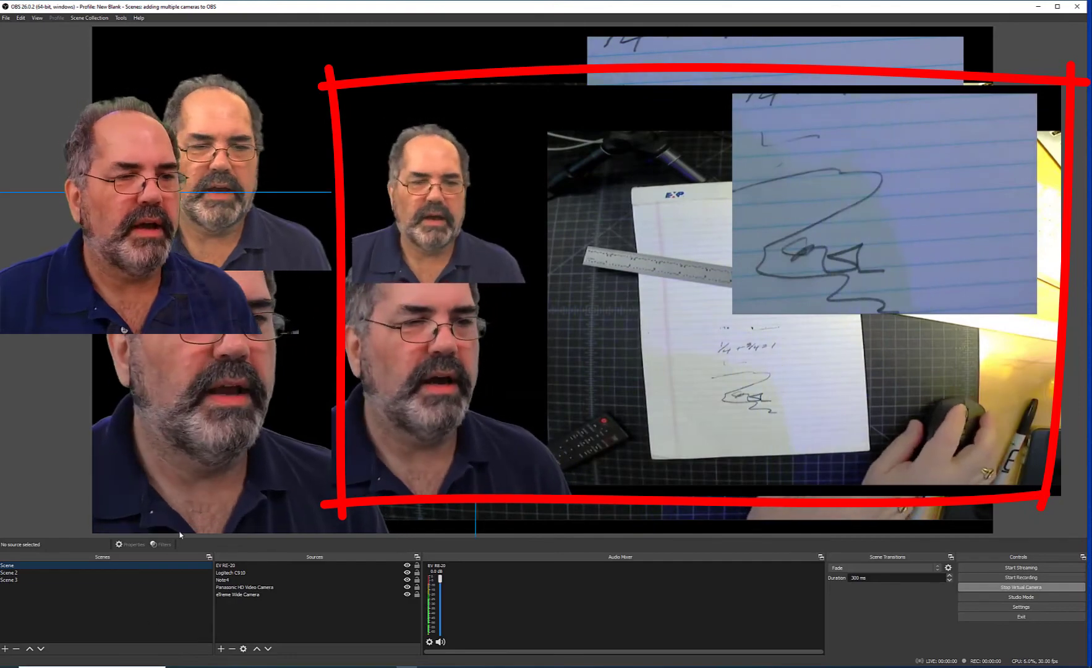
pyautogui.click(8, 573)
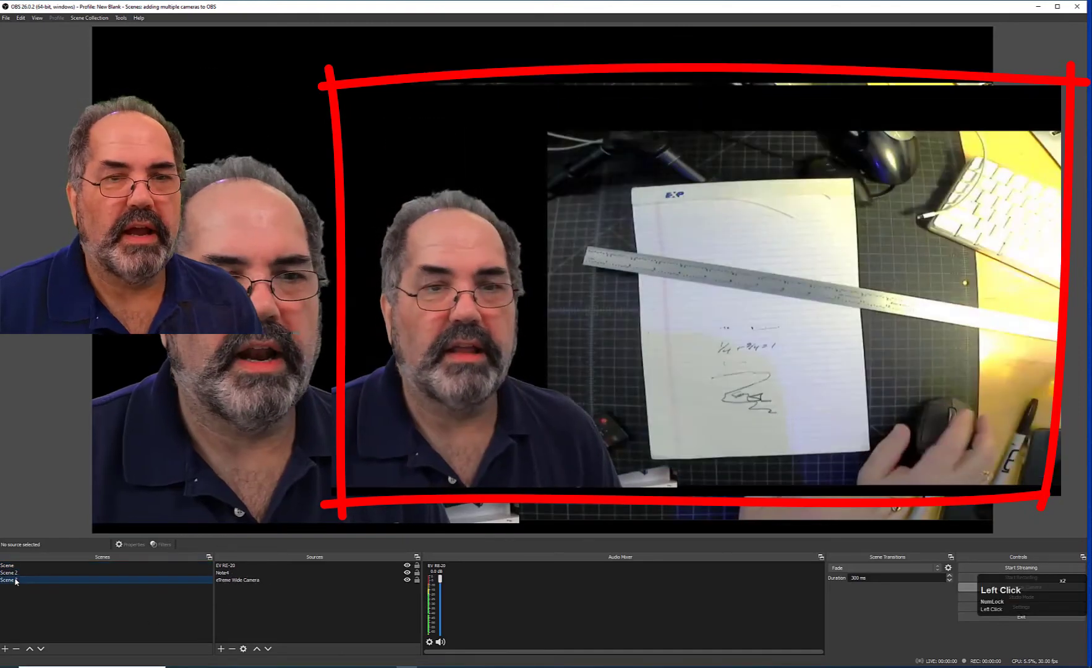
pyautogui.click(15, 580)
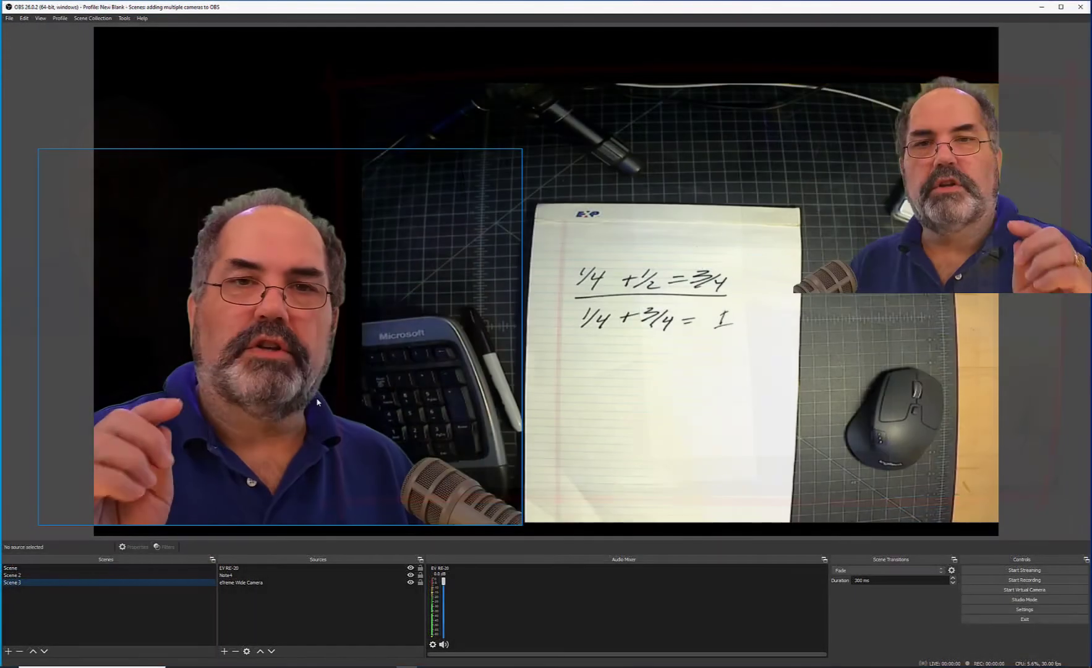